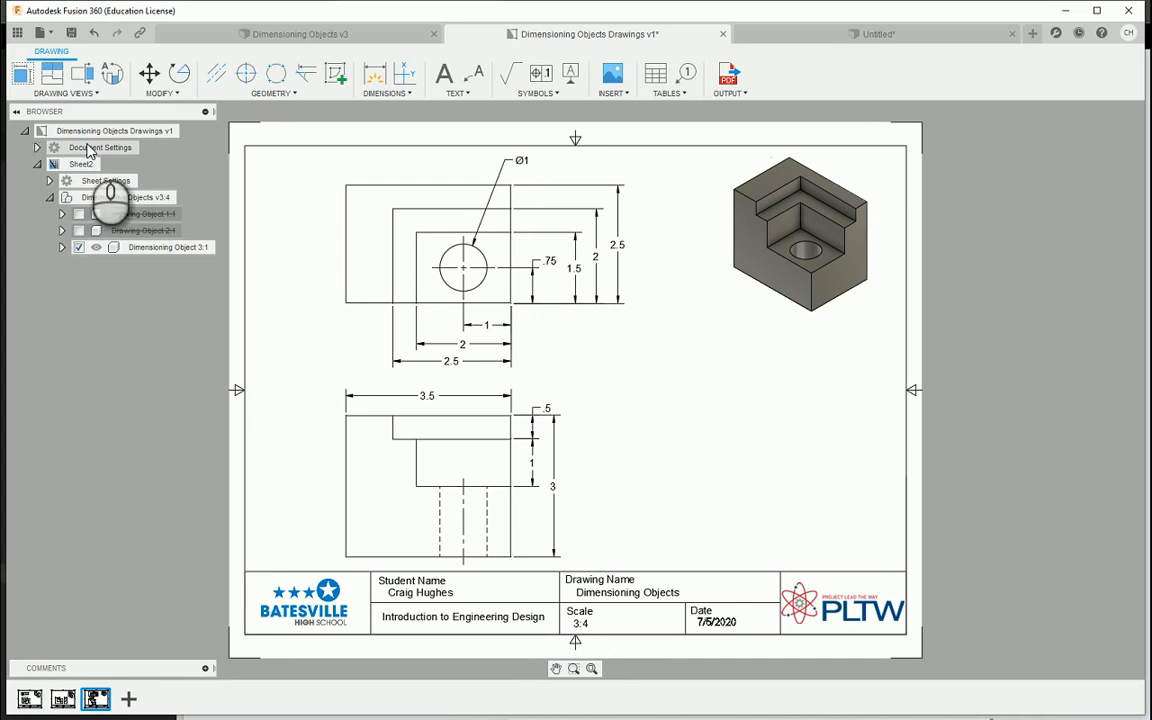
Set the drawing's dimension format to Fractional with a linear dimension precision of 1/4 in the document settings
left_click(37, 148)
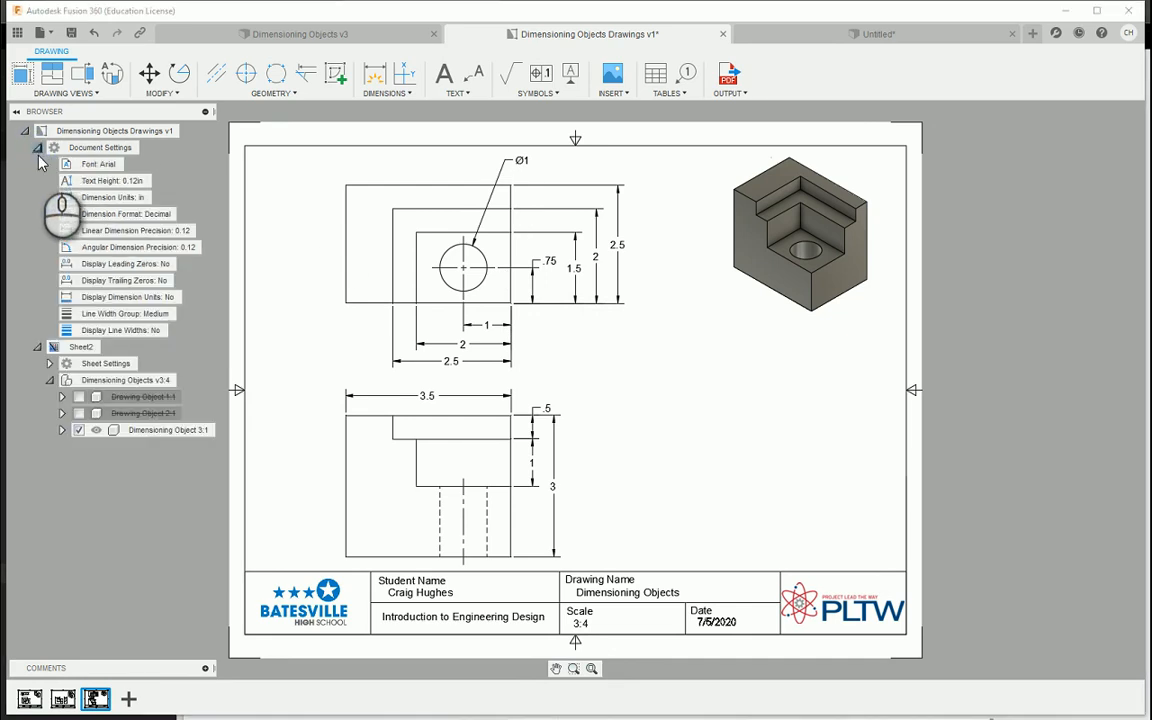
left_click(186, 216)
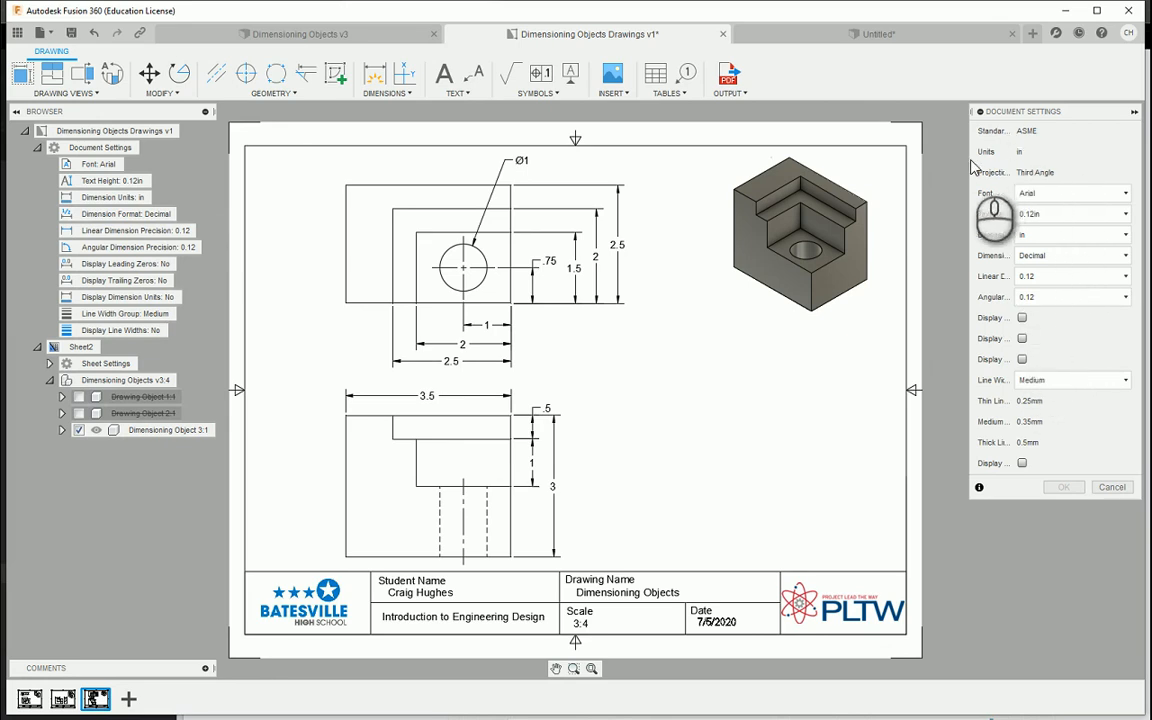
left_click(1053, 257)
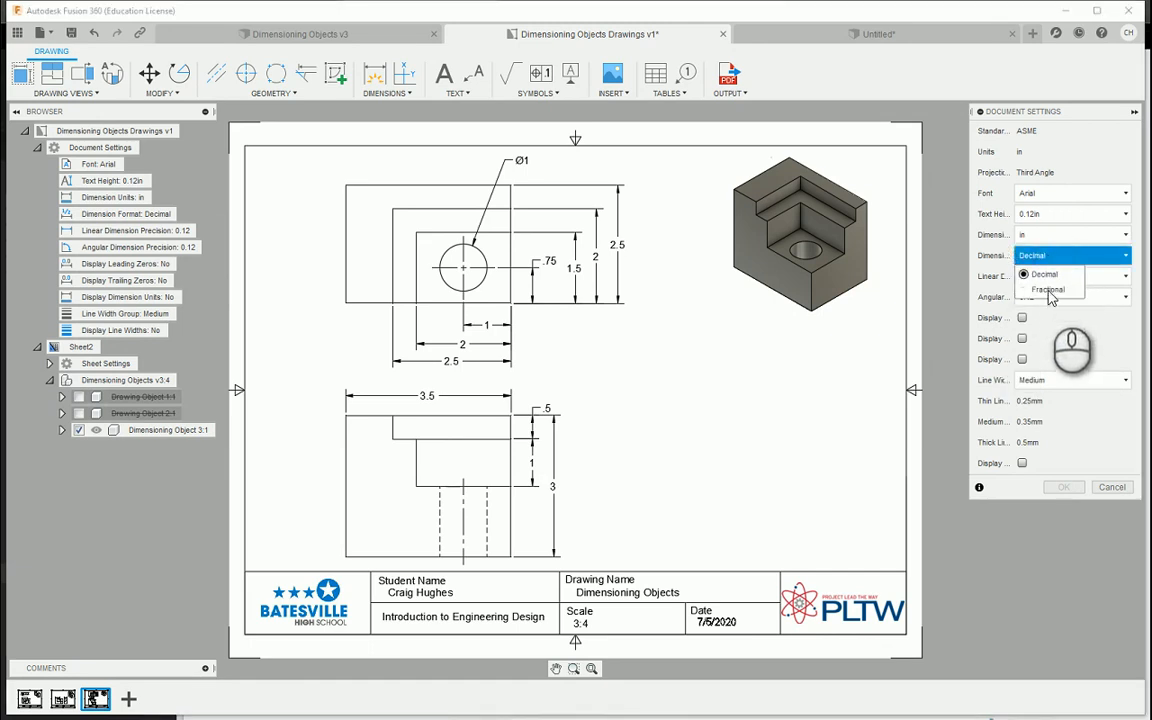
left_click(1049, 290)
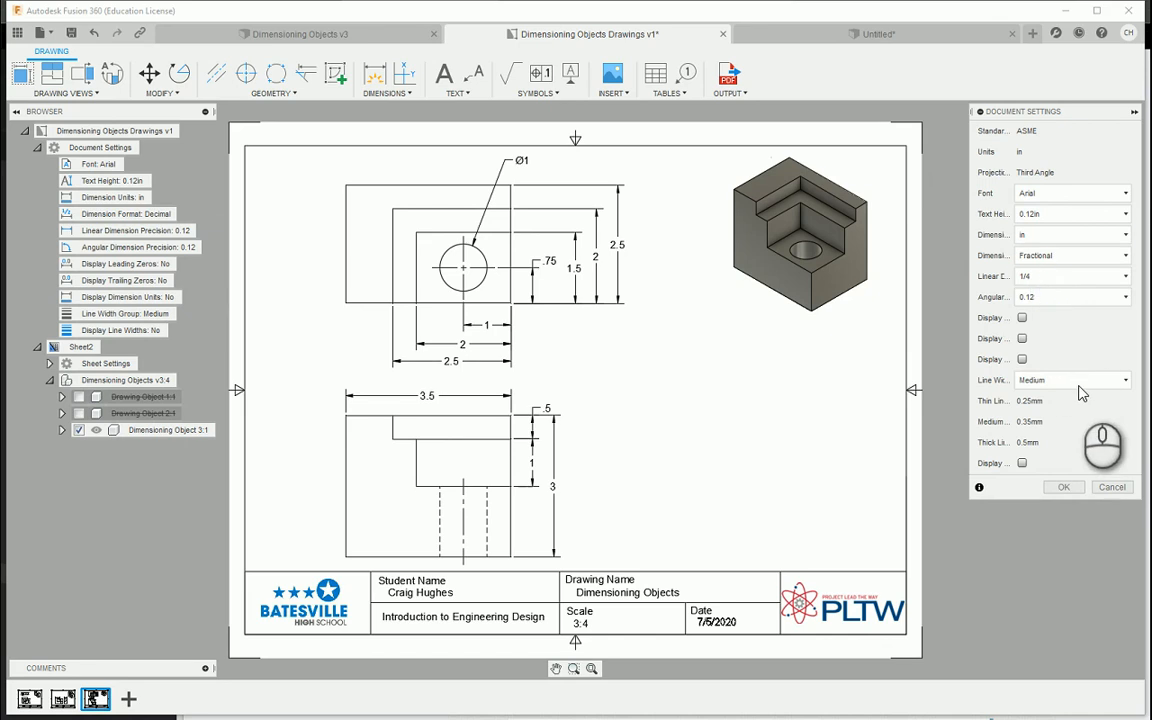
left_click(1052, 278)
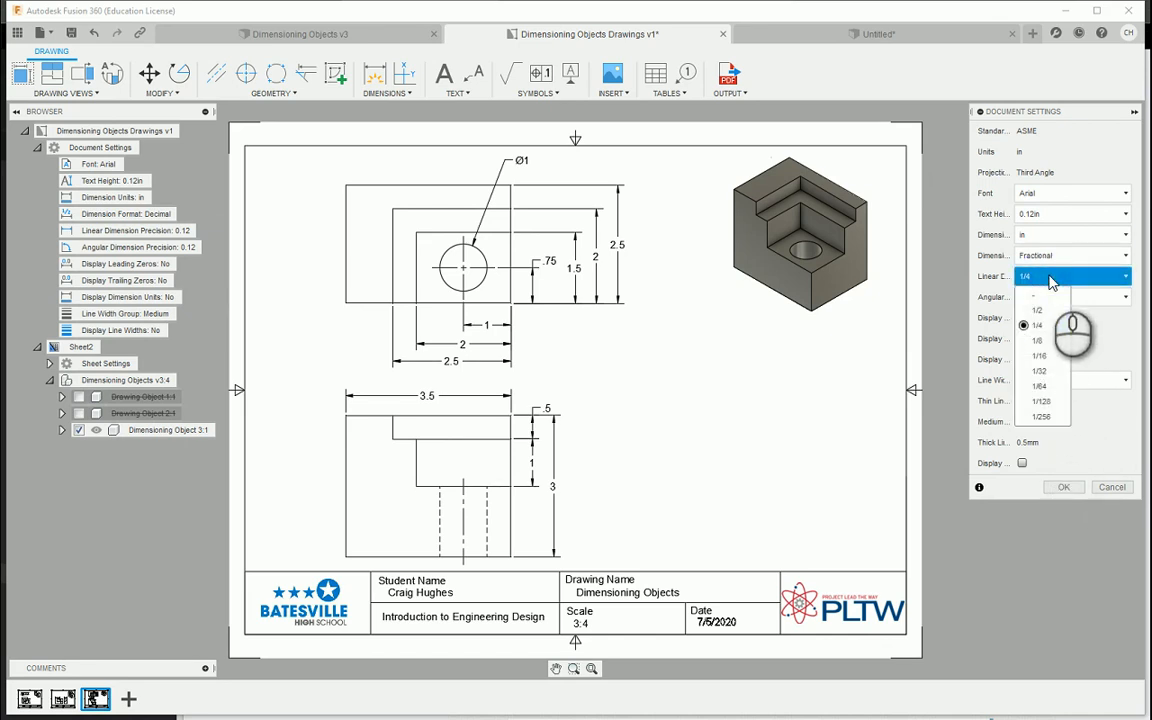
left_click(1050, 280)
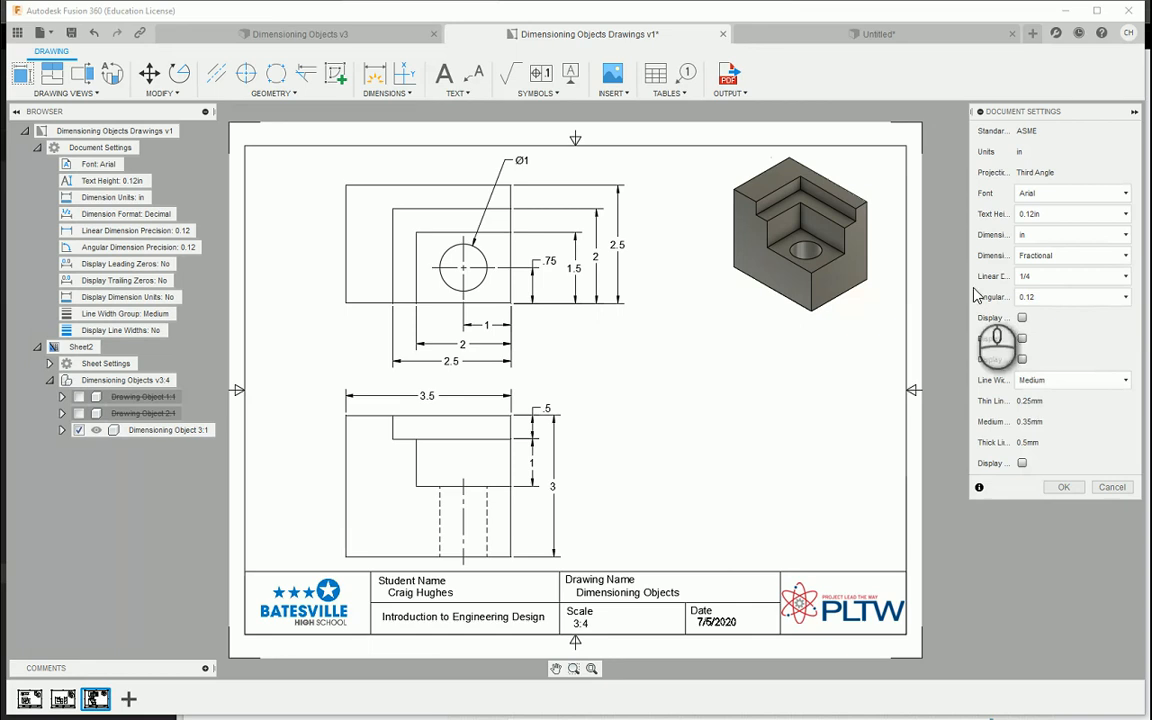
left_click(1062, 487)
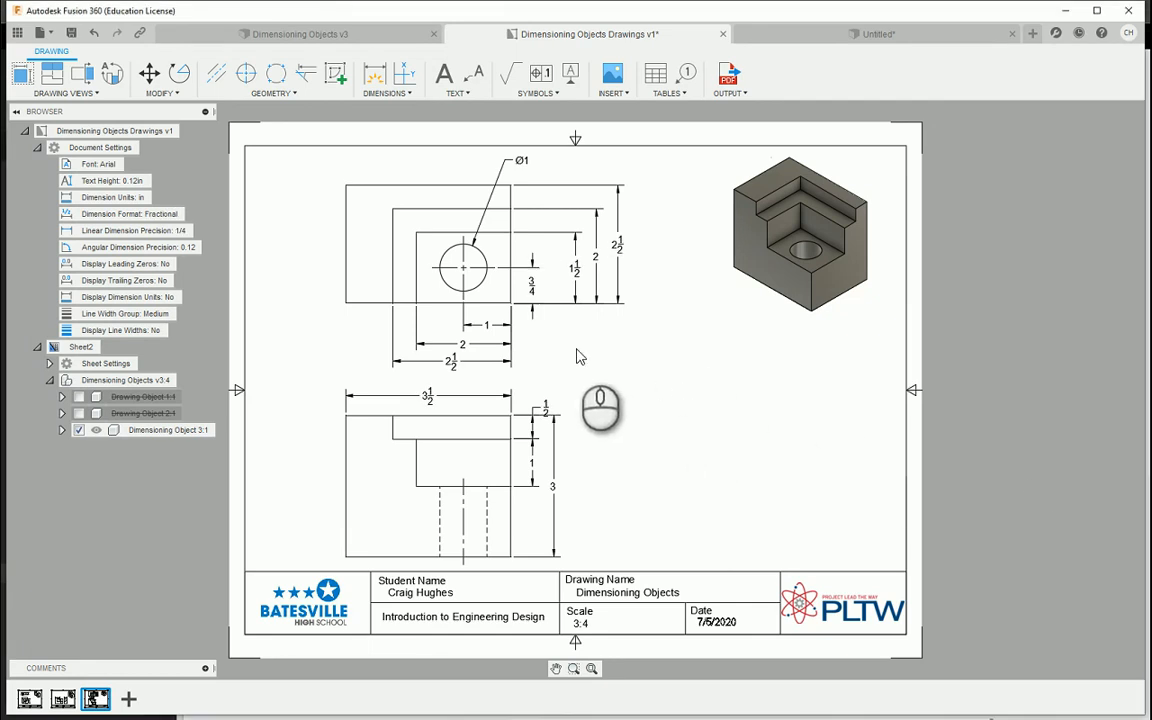
Move the 1/2 dimension text on the front view slightly upward, clear of the overall height dimension
scroll(527, 408, "up", 2)
scroll(527, 408, "up", 2)
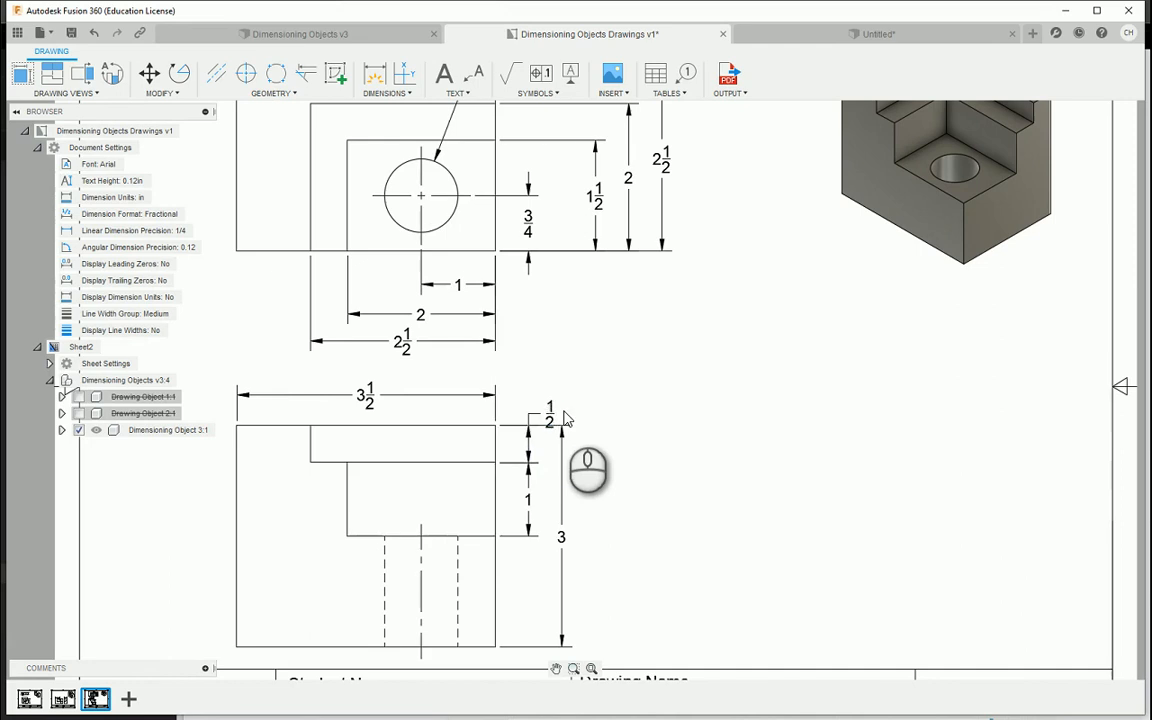
left_click(548, 411)
left_click(548, 412)
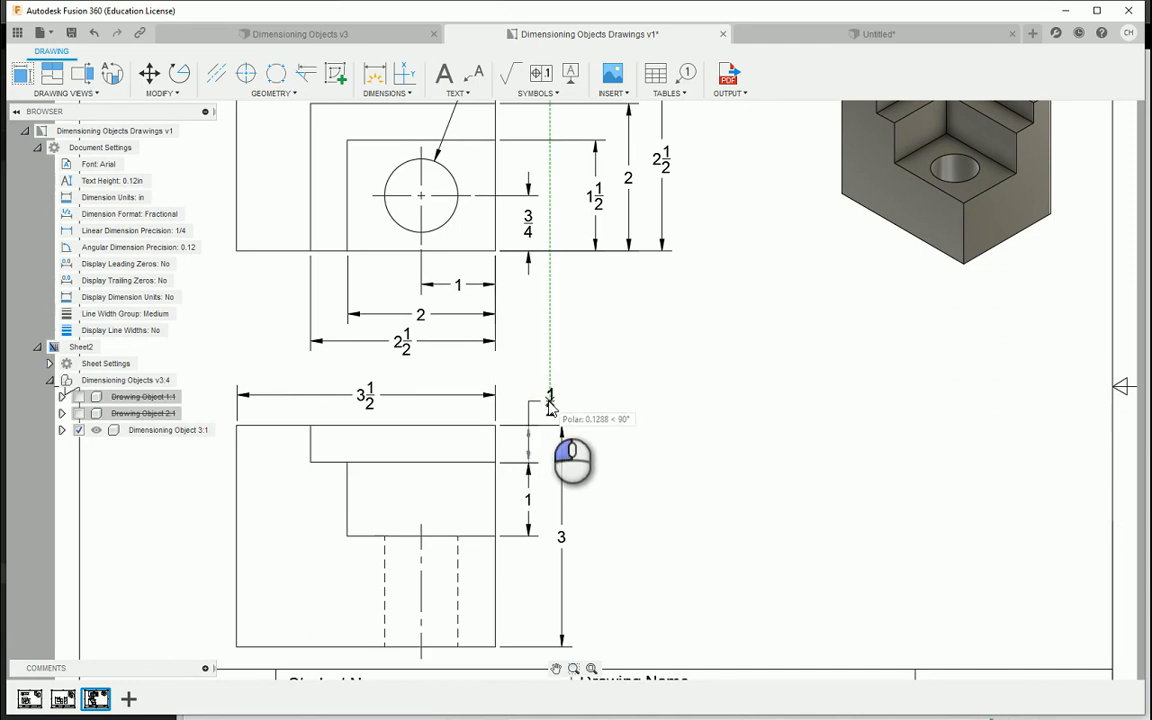
left_click(548, 404)
scroll(643, 406, "down", 1)
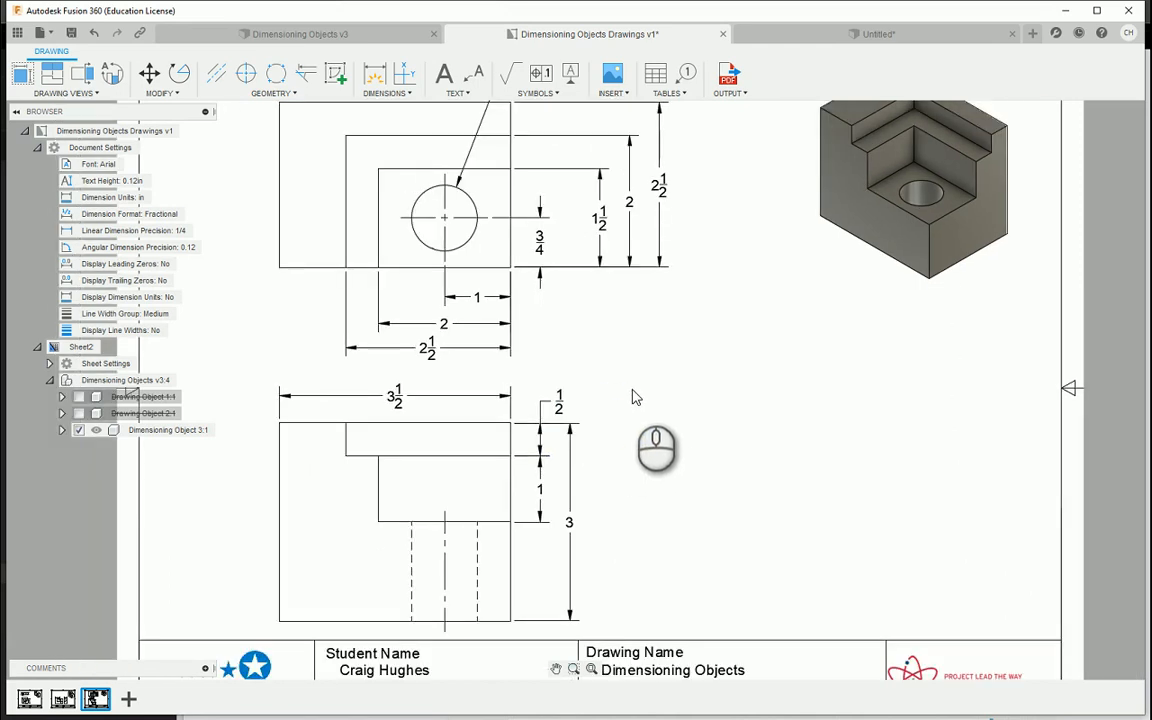
scroll(650, 365, "down", 2)
scroll(645, 360, "down", 2)
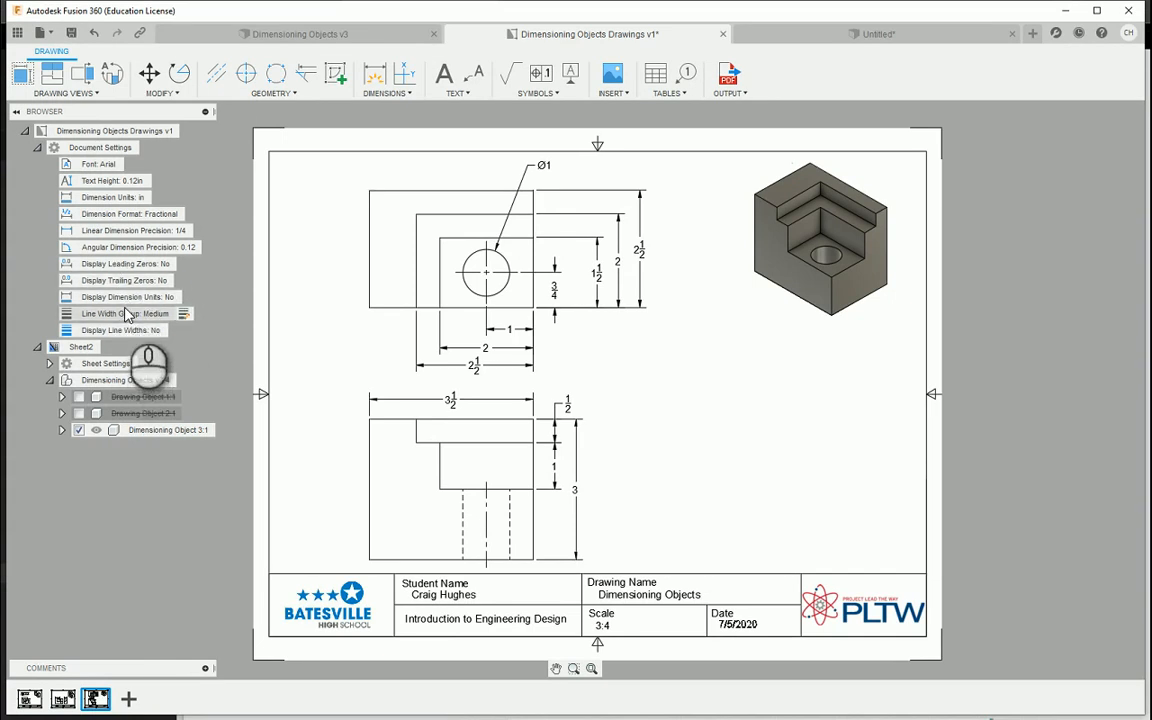
Review the font and text height options in the document settings and set the dimension units to mm
left_click(158, 198)
left_click(160, 198)
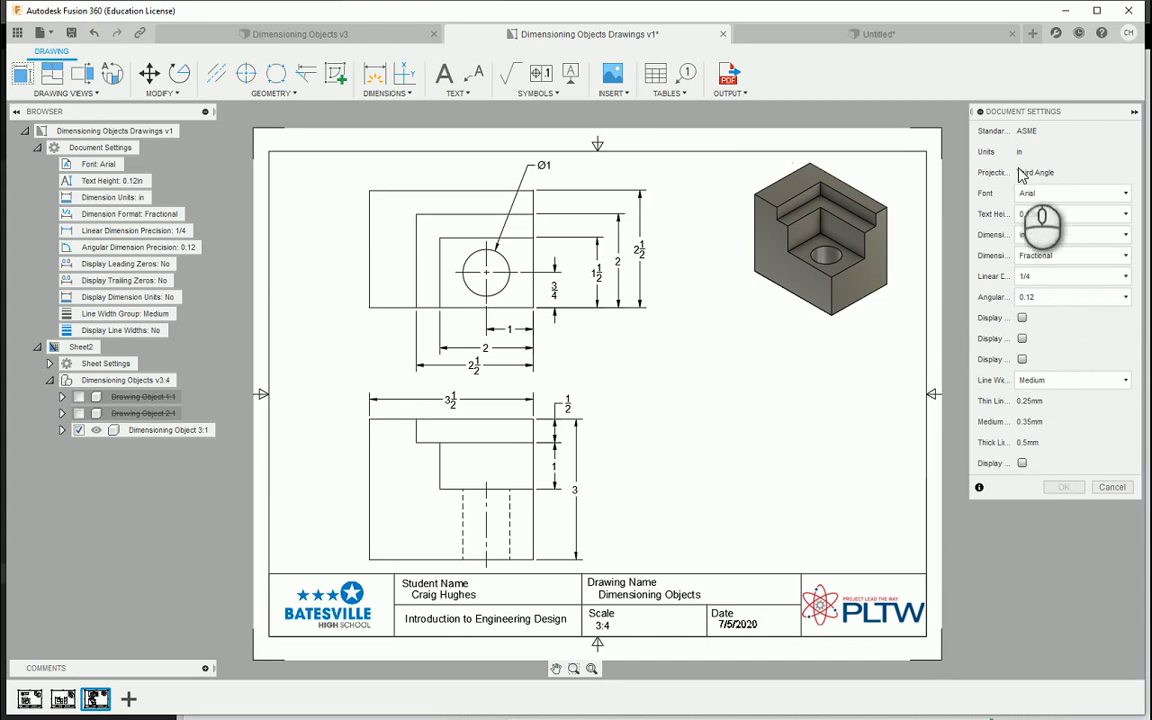
left_click(1081, 193)
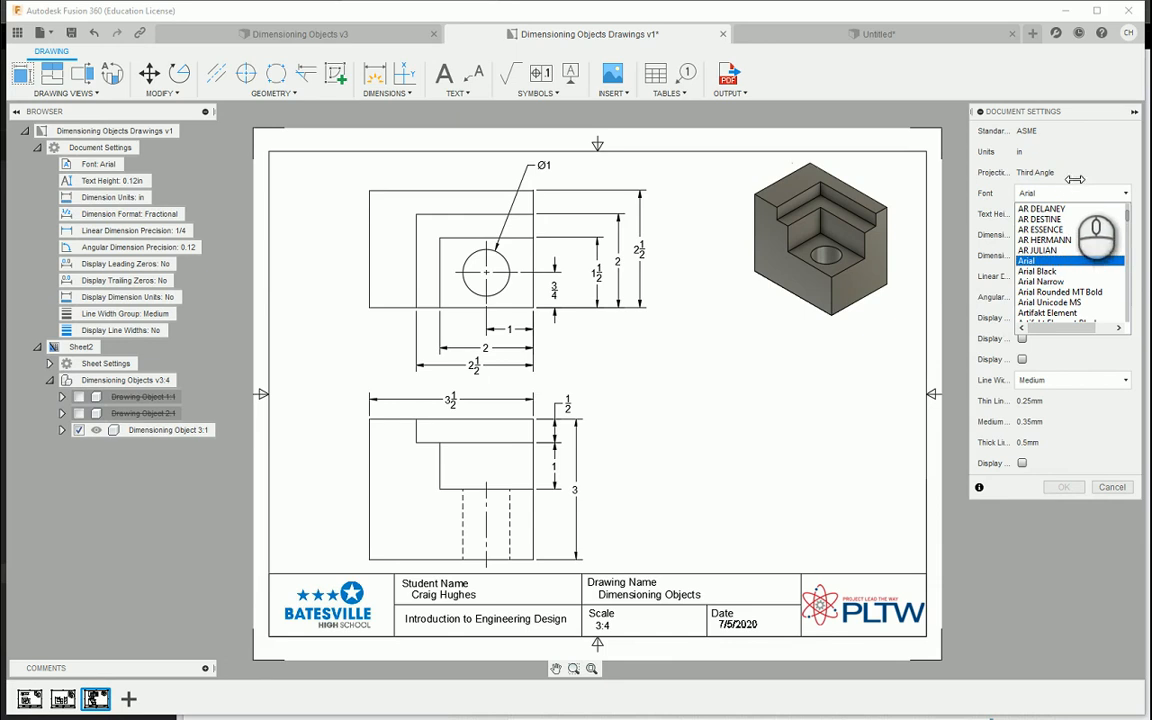
left_click(1060, 193)
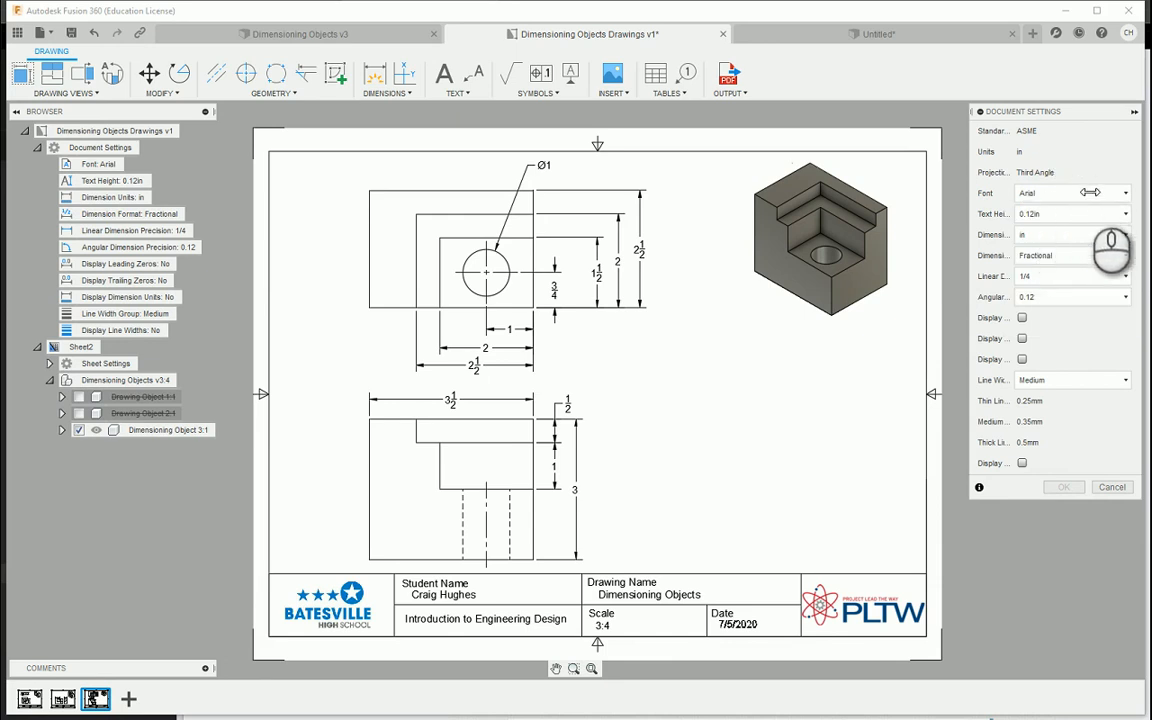
left_click(1050, 214)
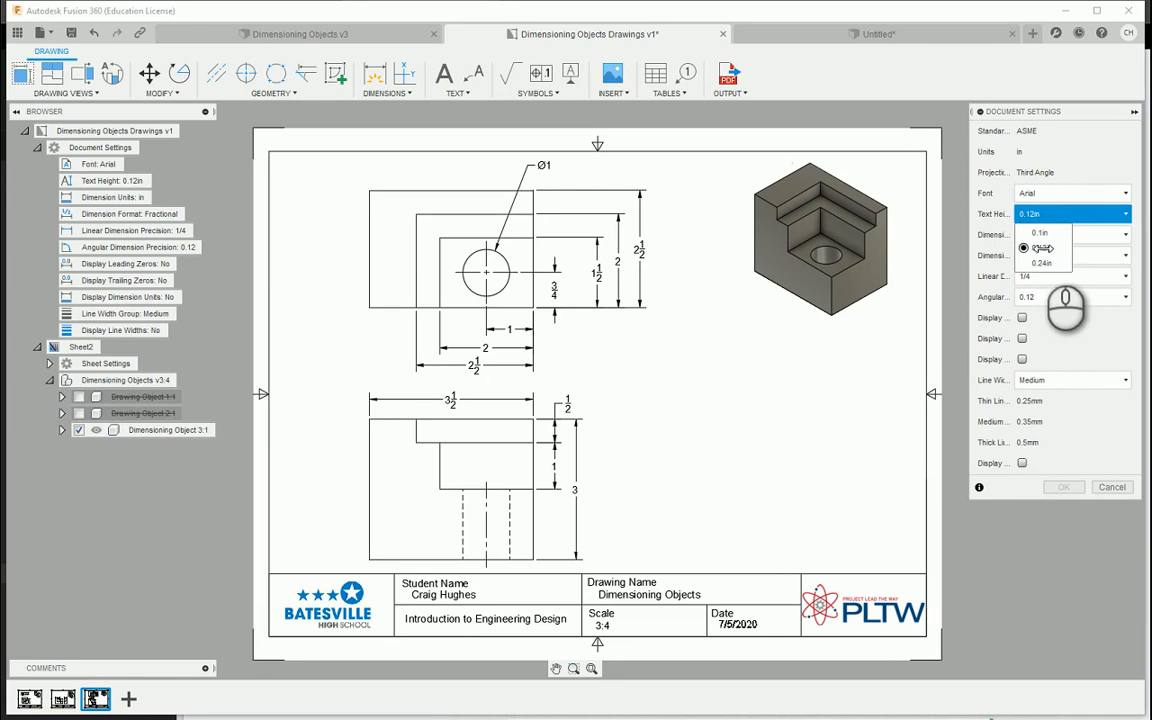
left_click(1043, 248)
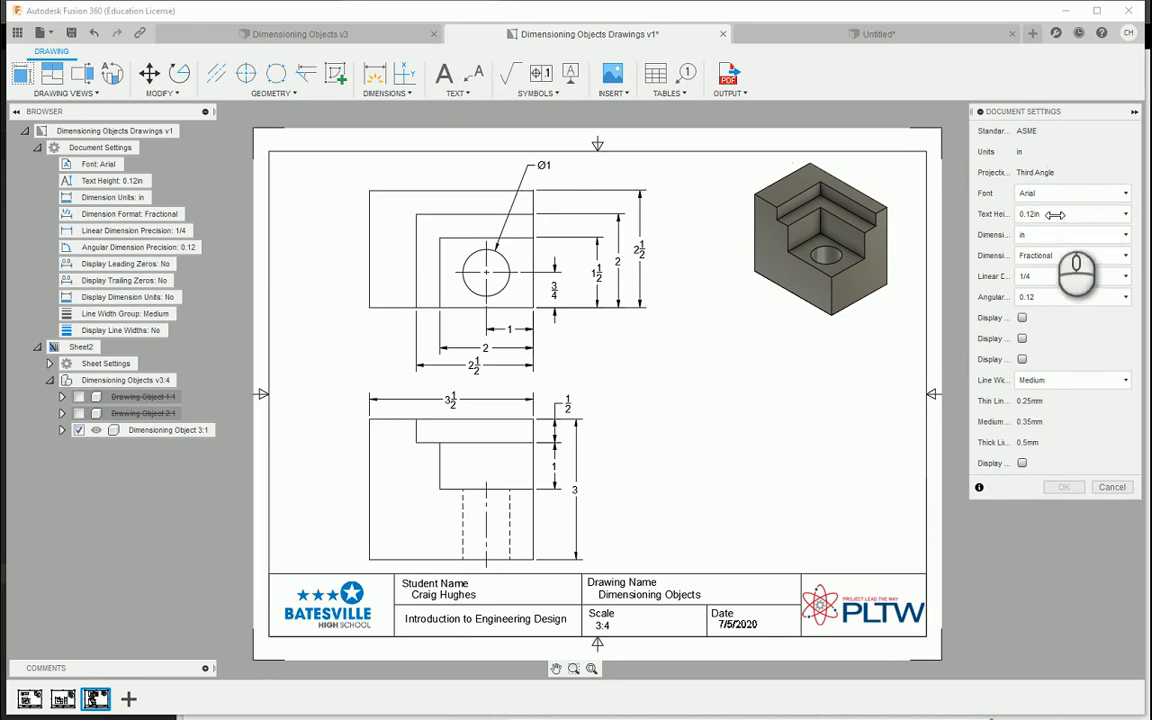
left_click(1045, 234)
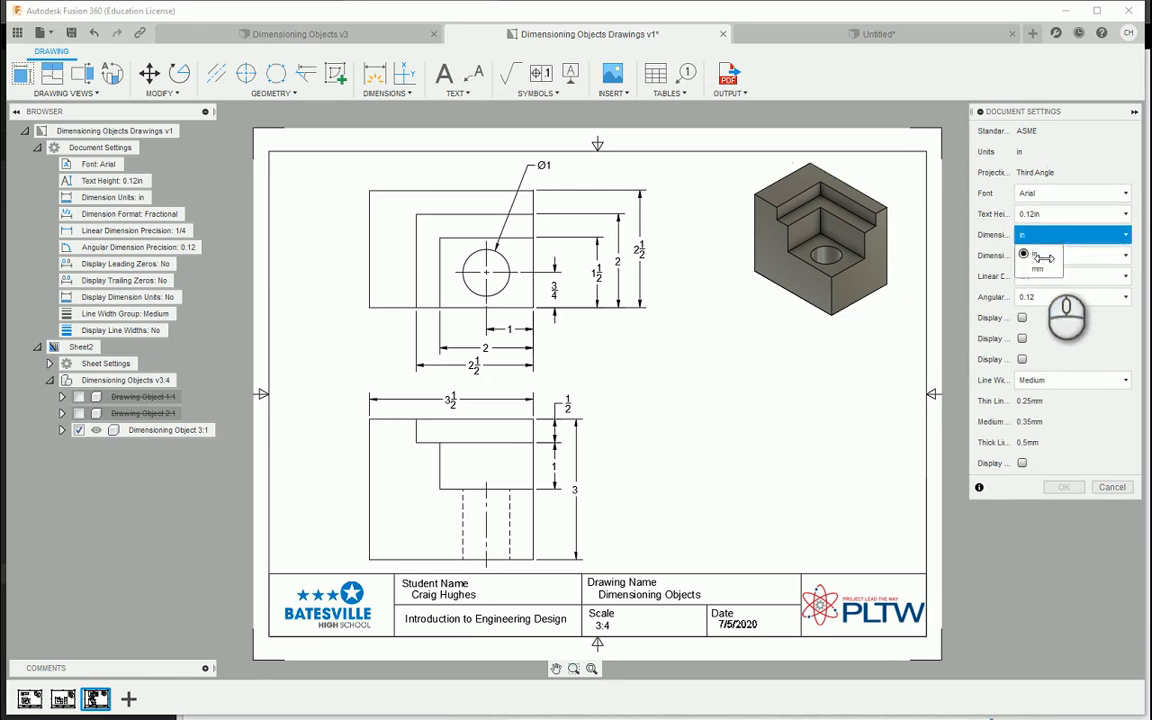
left_click(1038, 268)
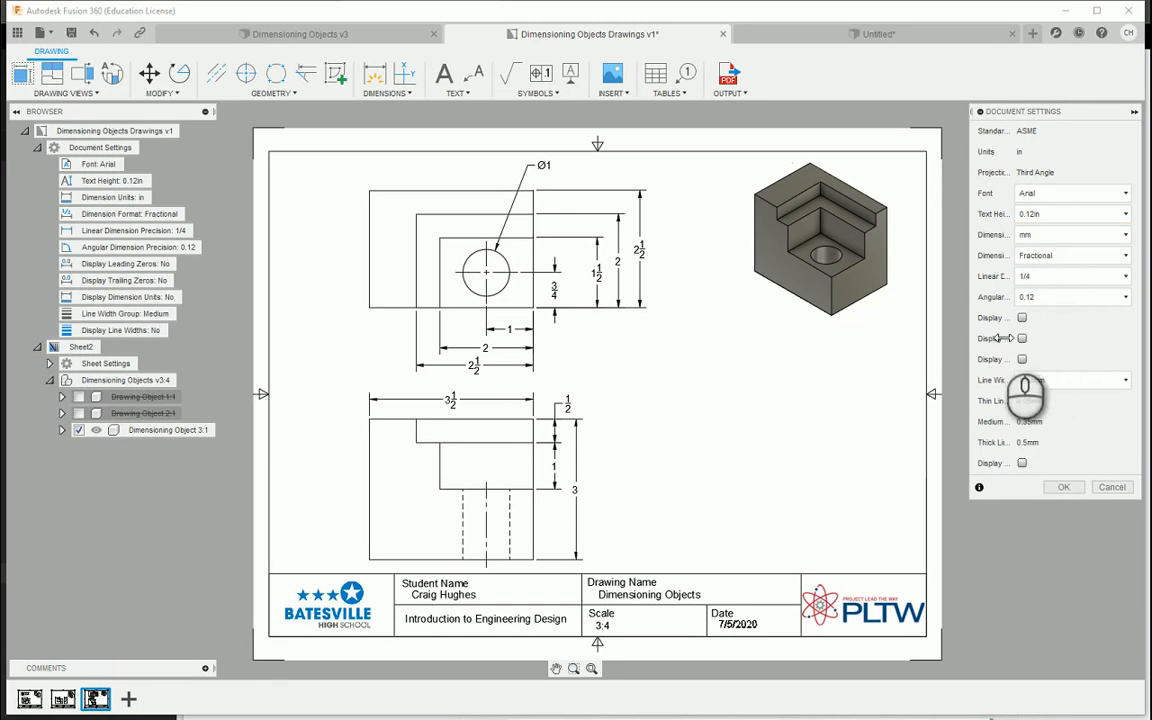
left_click(1063, 487)
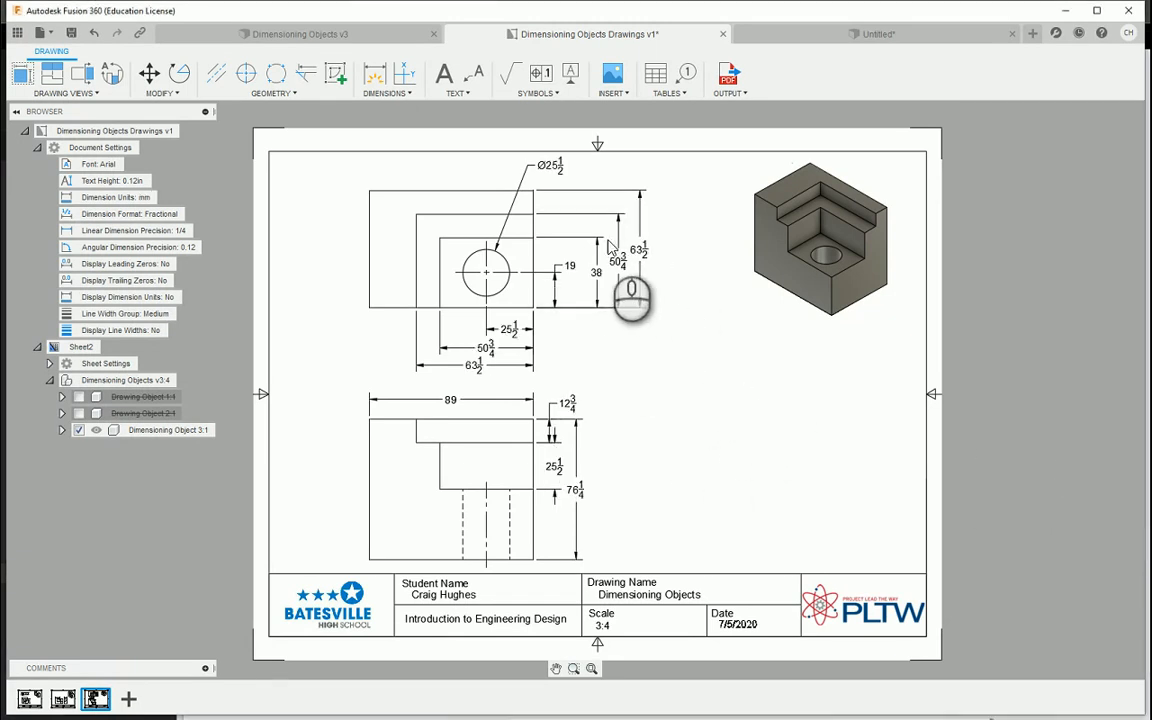
Set the dimension format of the drawing to Decimal in the document settings
left_click(190, 214)
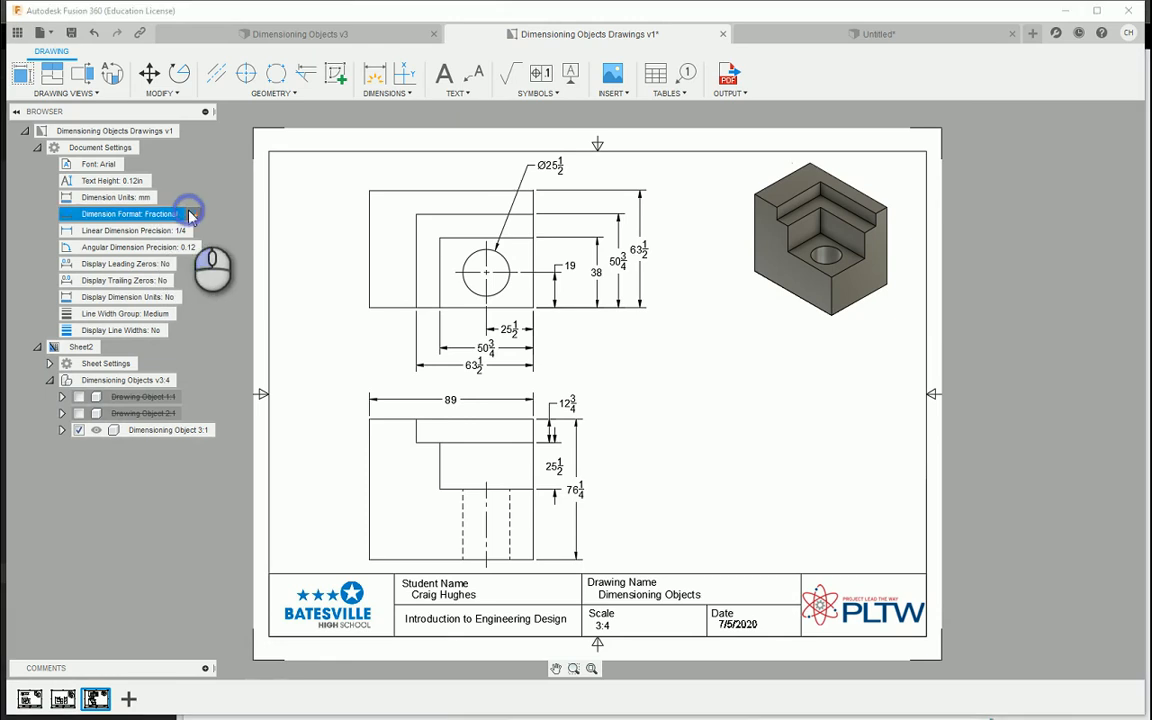
double_click(190, 214)
left_click(1065, 255)
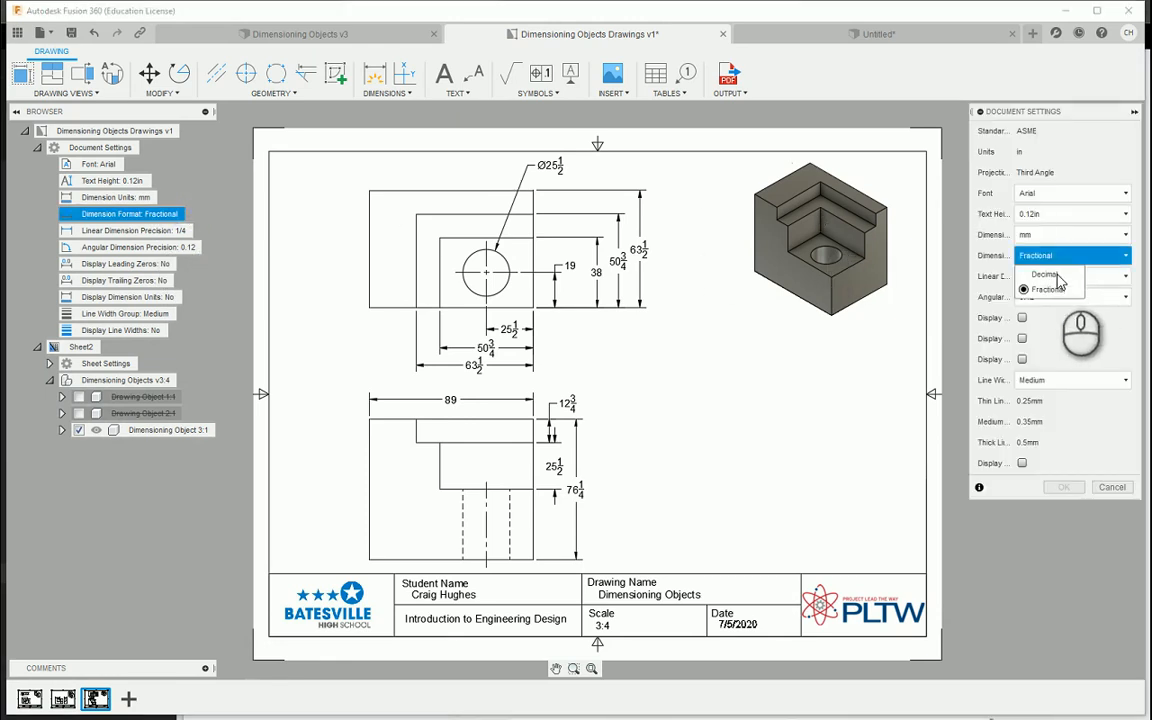
left_click(1048, 274)
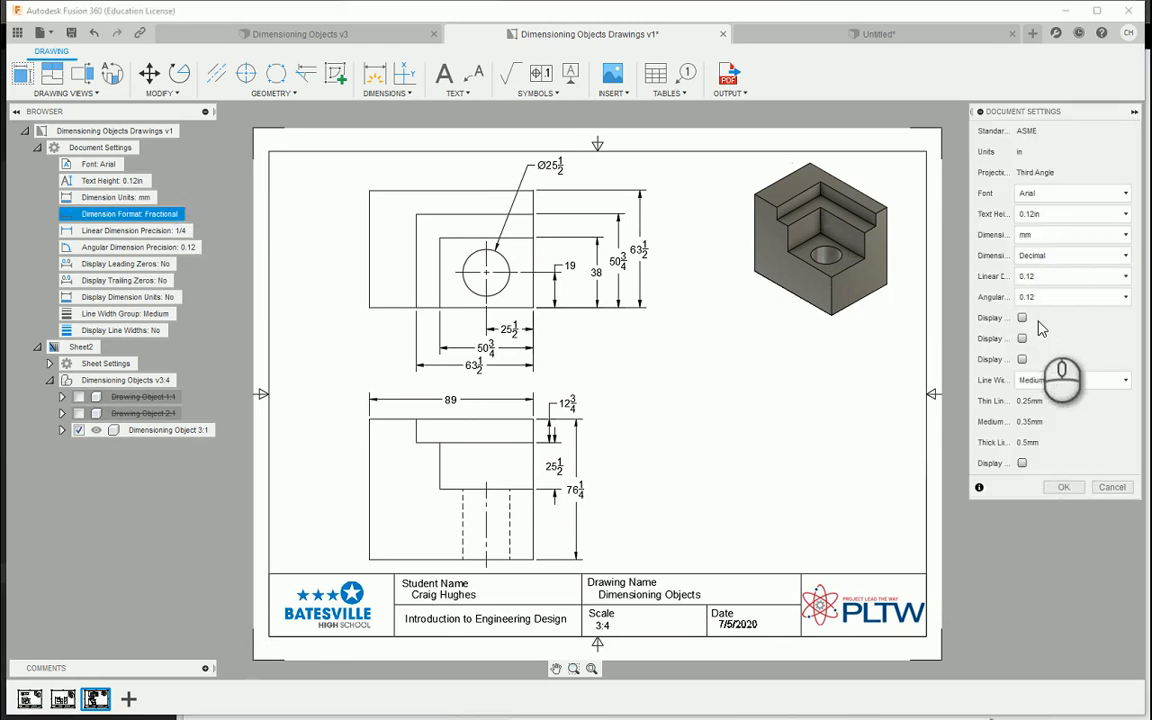
left_click(1063, 487)
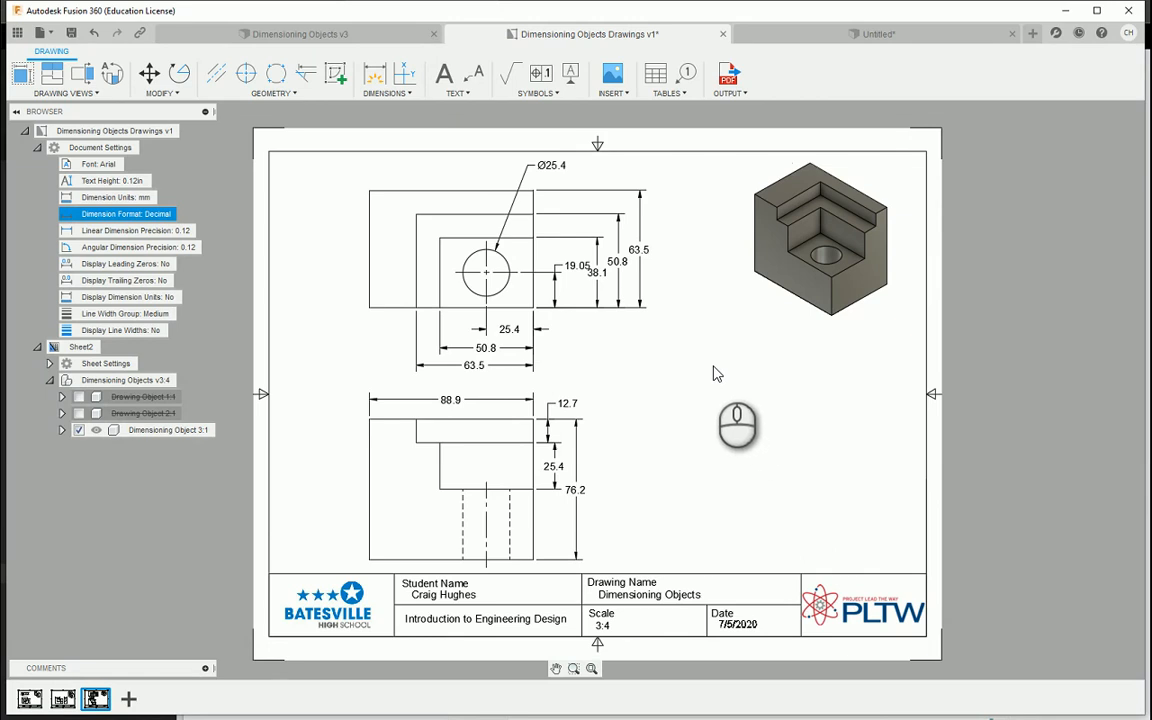
Set the linear dimension precision to 0 so the millimetre dimensions are whole numbers
left_click(184, 216)
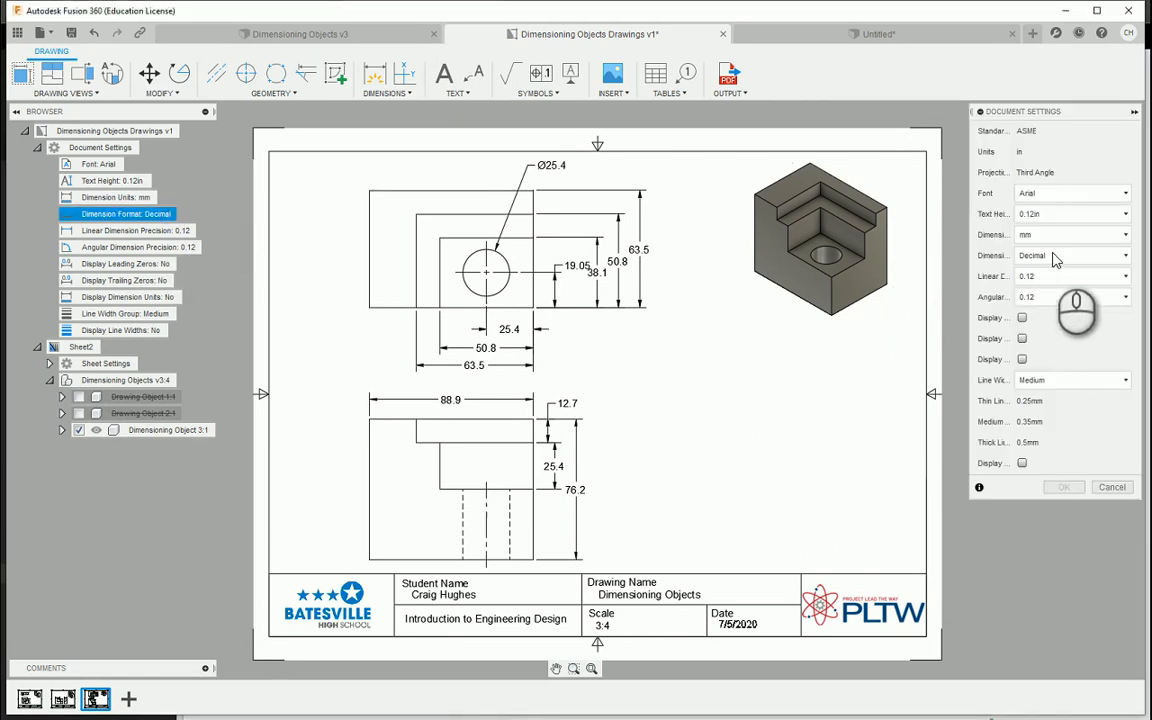
left_click(1058, 278)
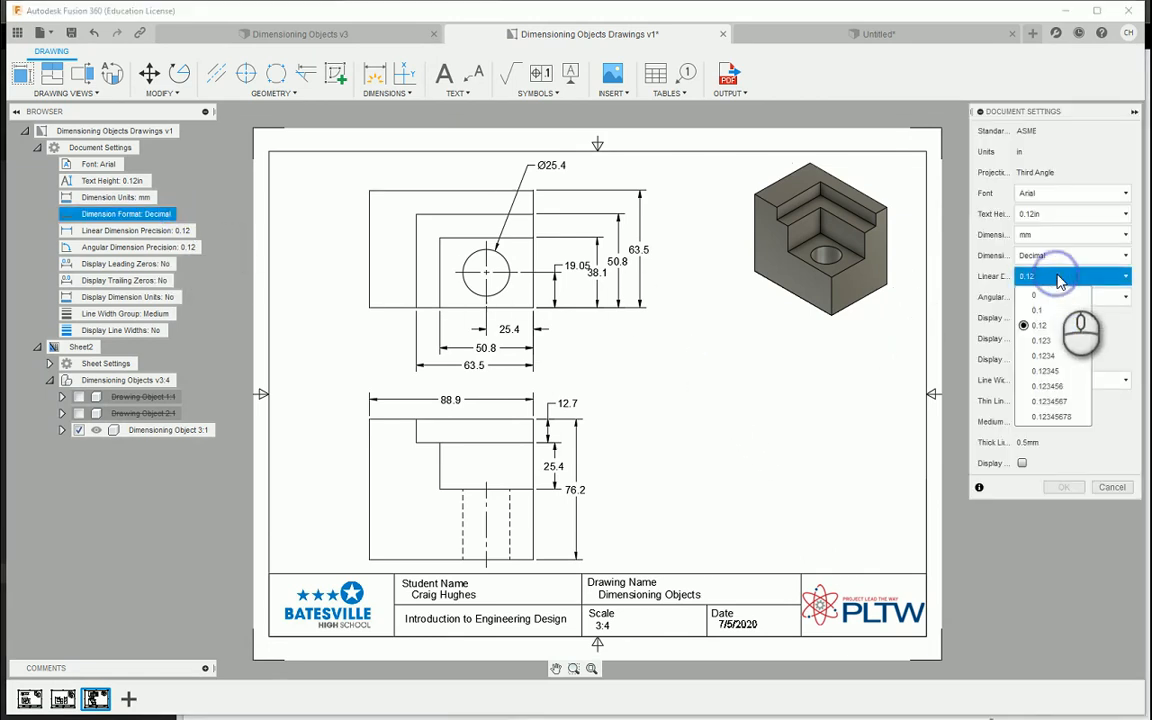
left_click(990, 287)
left_click(1070, 279)
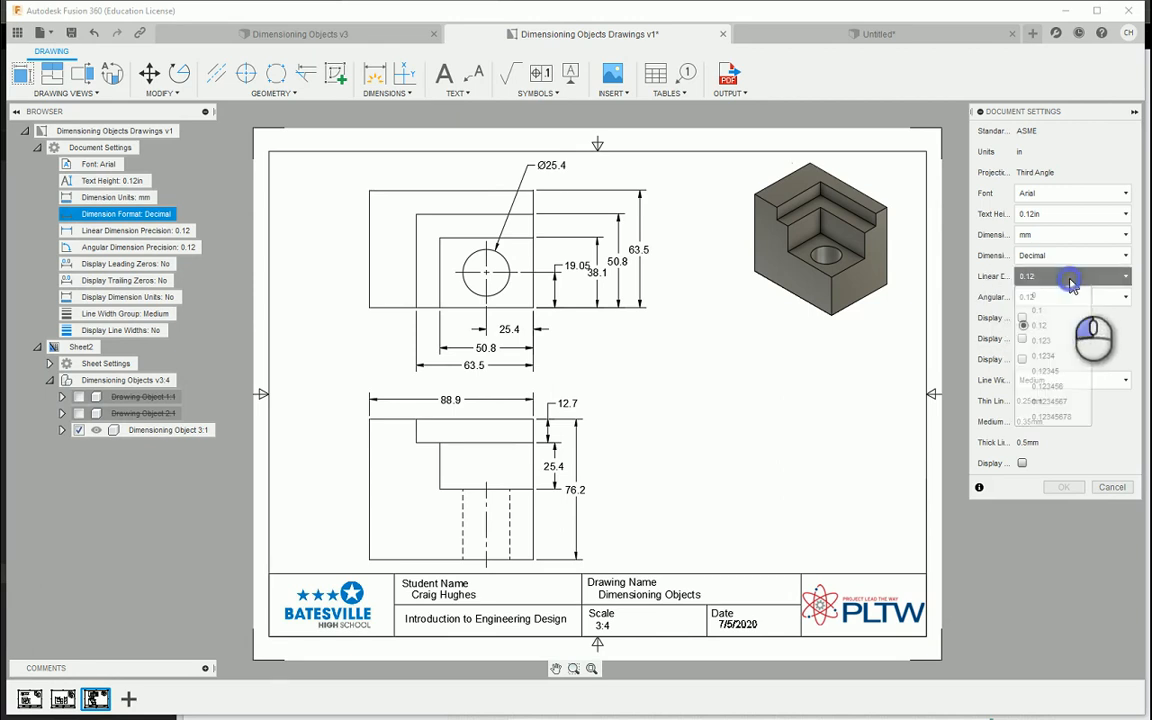
left_click(1068, 294)
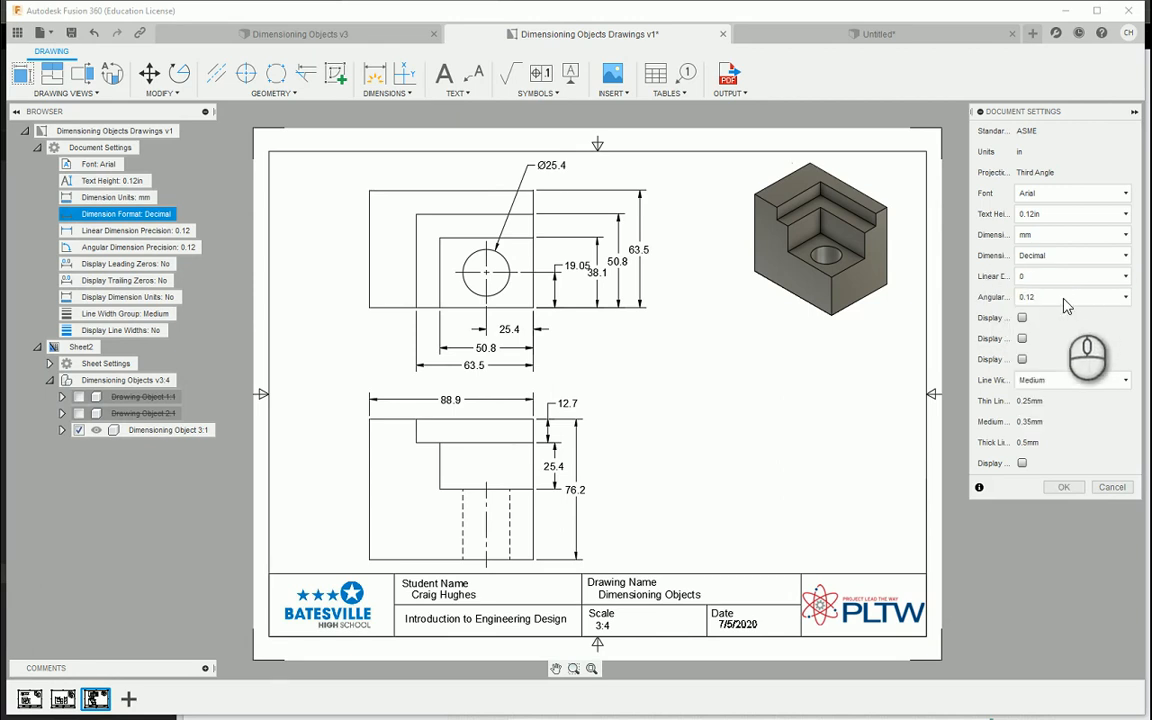
left_click(1064, 487)
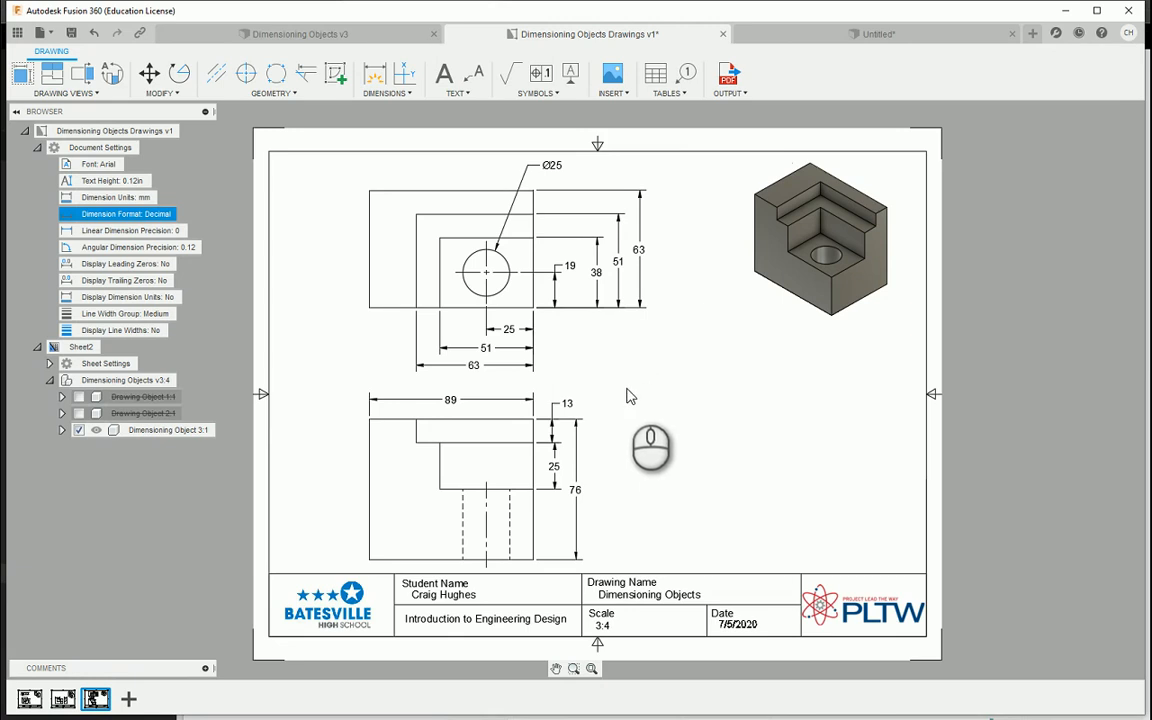
Set the drawing's dimension units to in and the dimension format to Fractional in the document settings
left_click(146, 217)
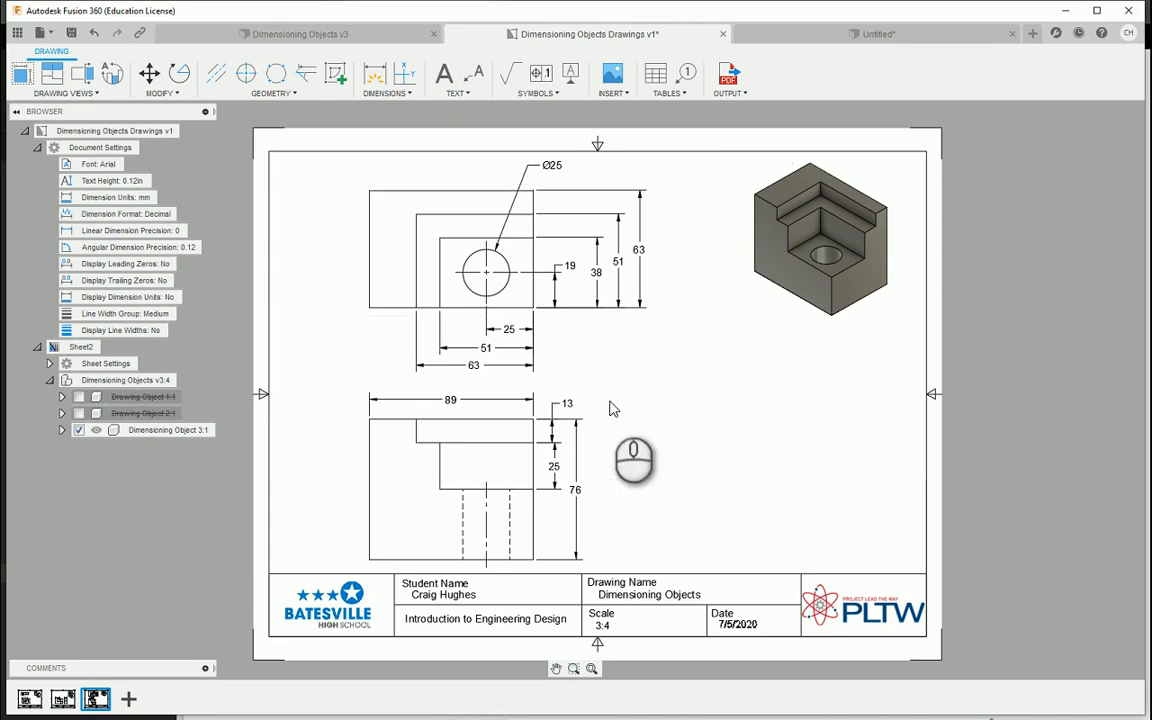
left_click(188, 216)
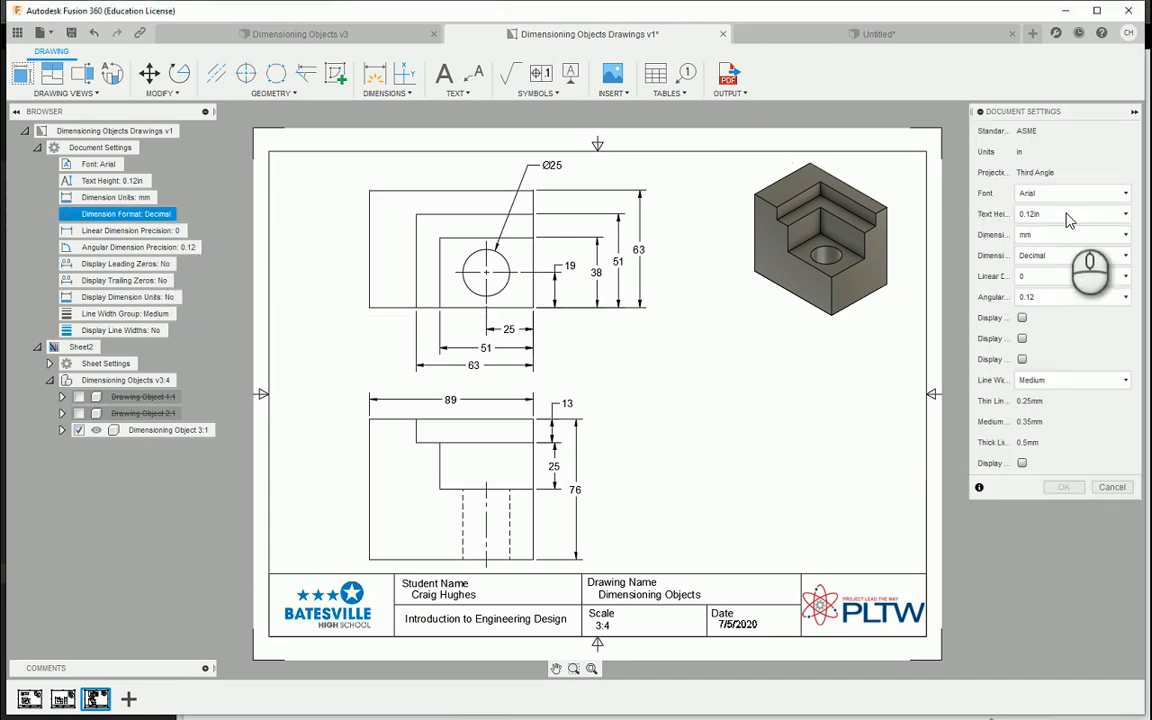
left_click(1070, 234)
left_click(1045, 254)
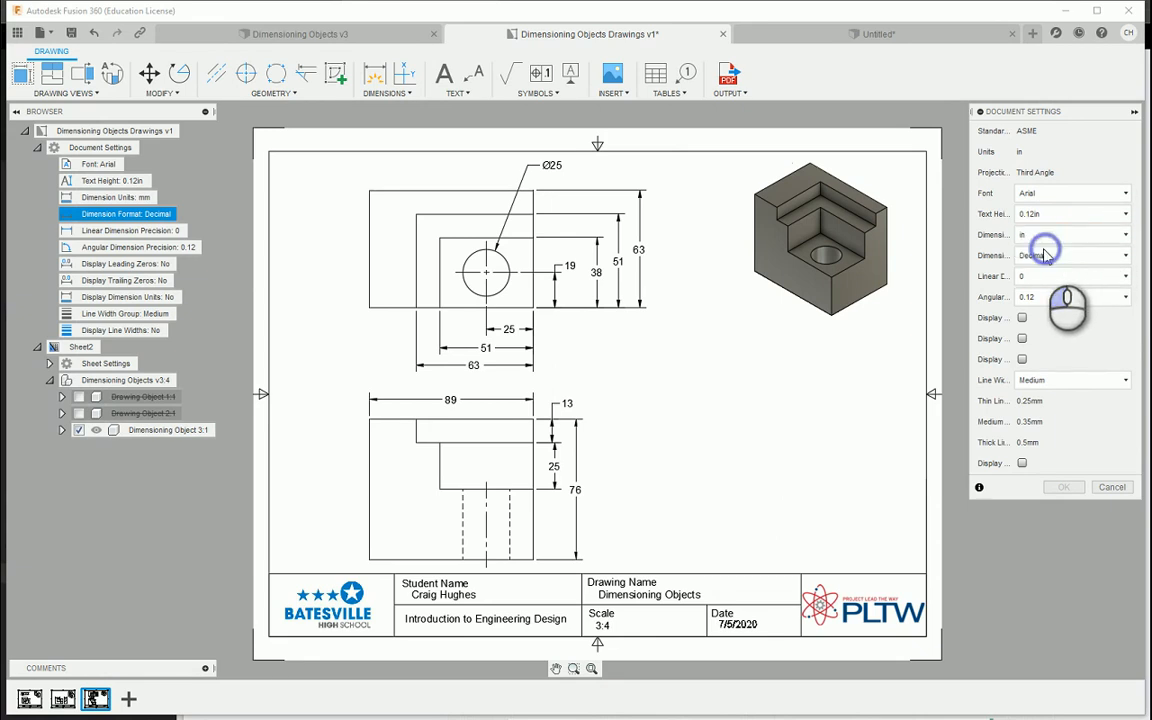
left_click(1085, 255)
left_click(1060, 286)
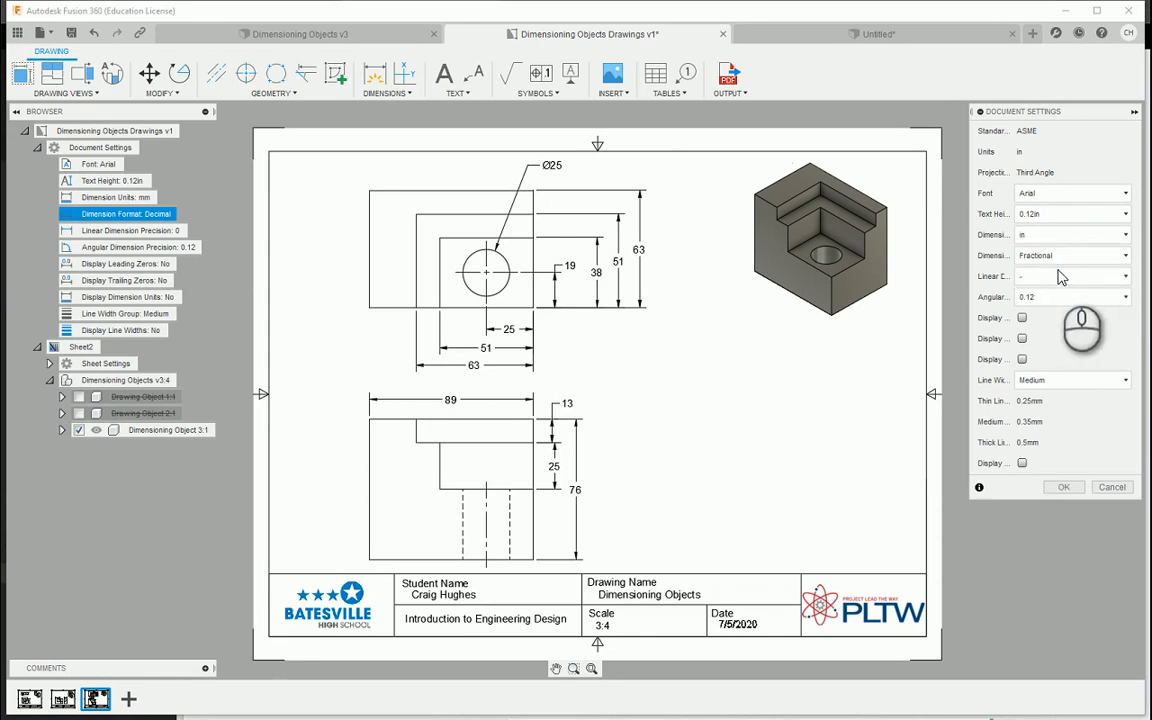
Set the linear dimension precision to 1/4, turn on the display of dimension units, and apply the document settings
left_click(1062, 276)
left_click(1040, 290)
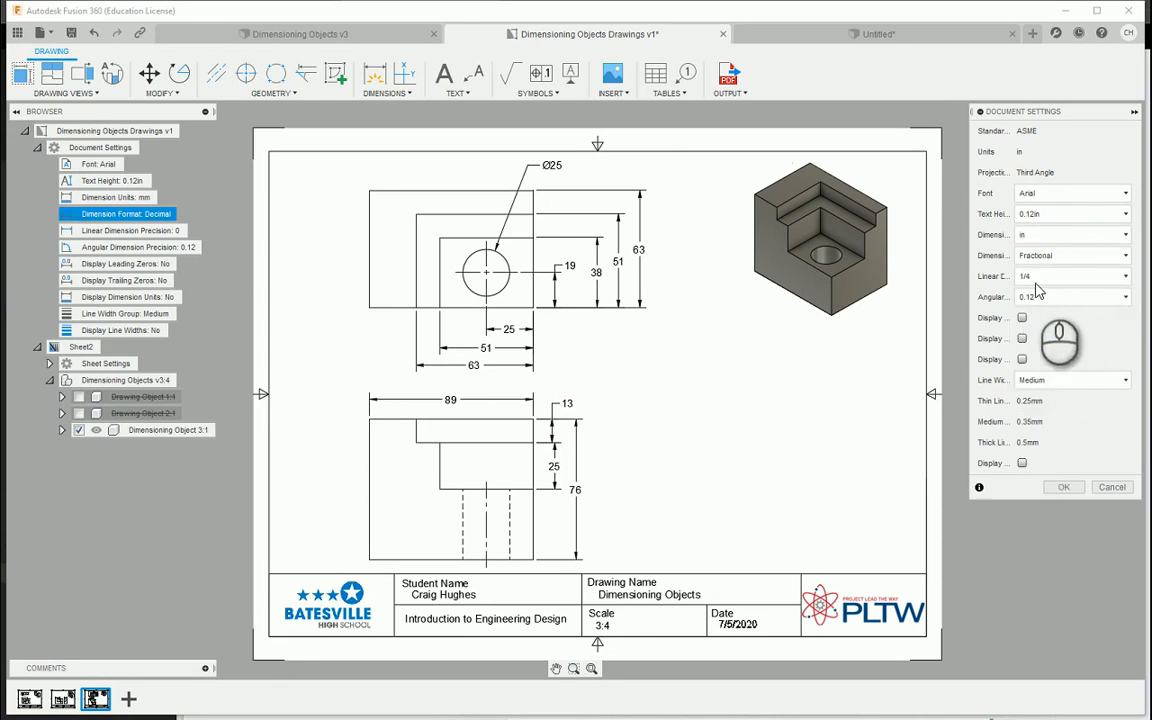
left_click(1041, 299)
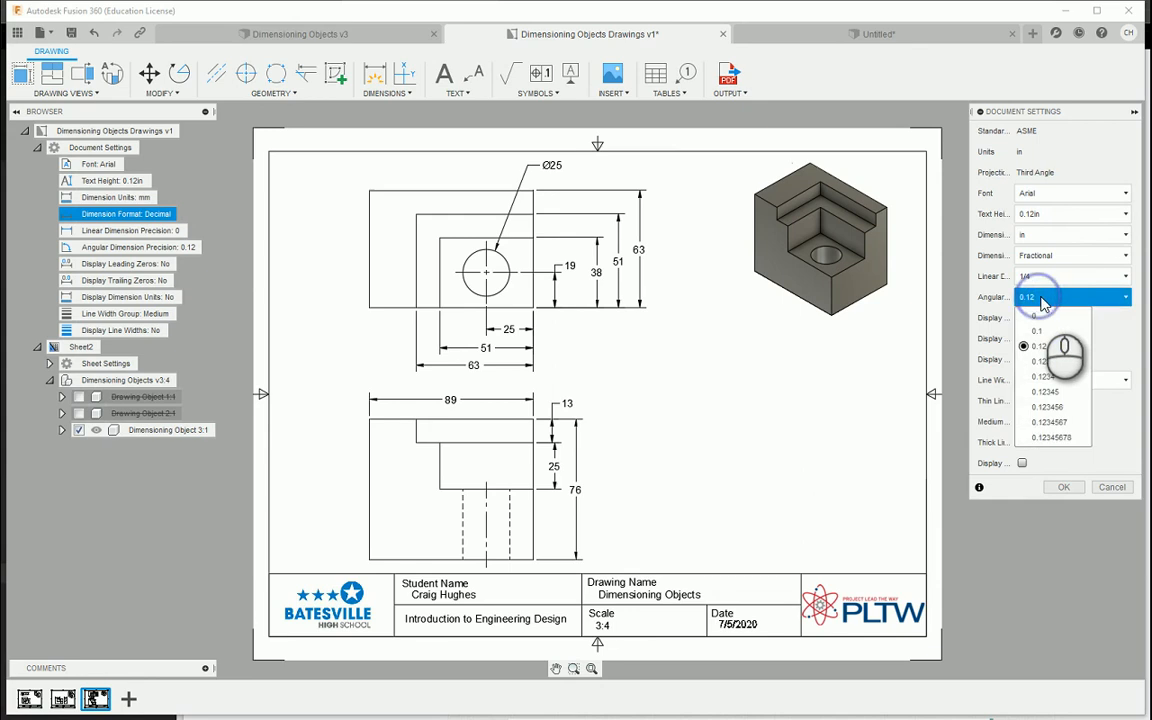
left_click(1041, 299)
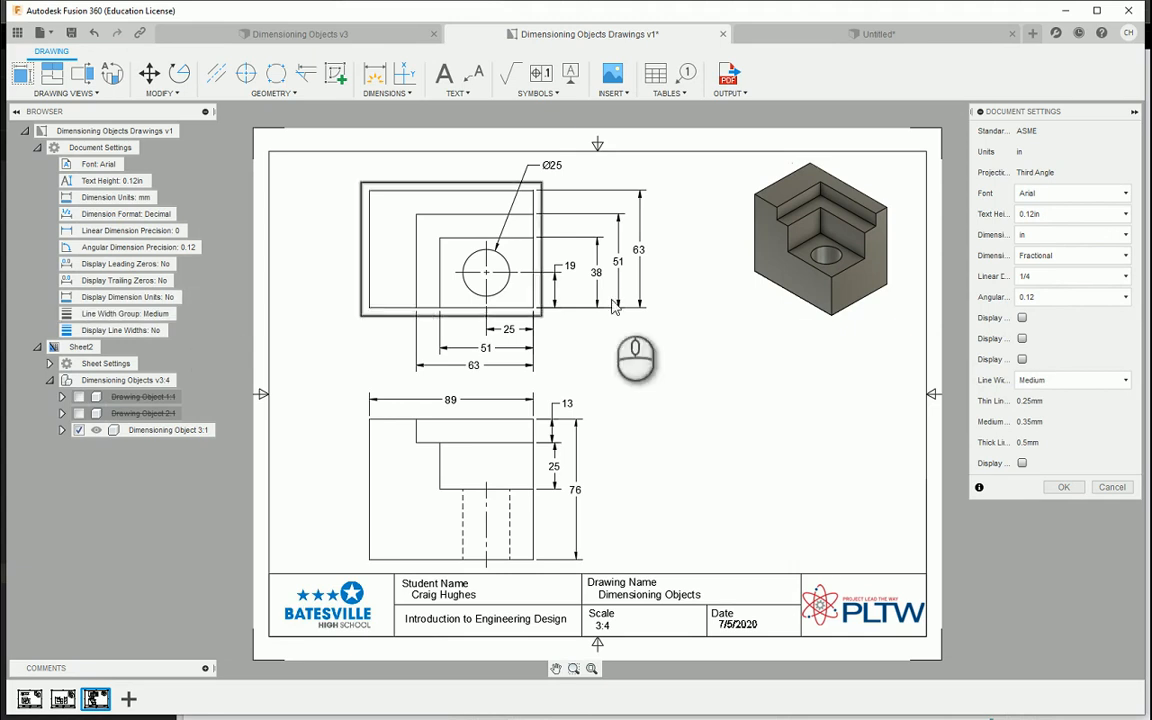
left_click(1022, 359)
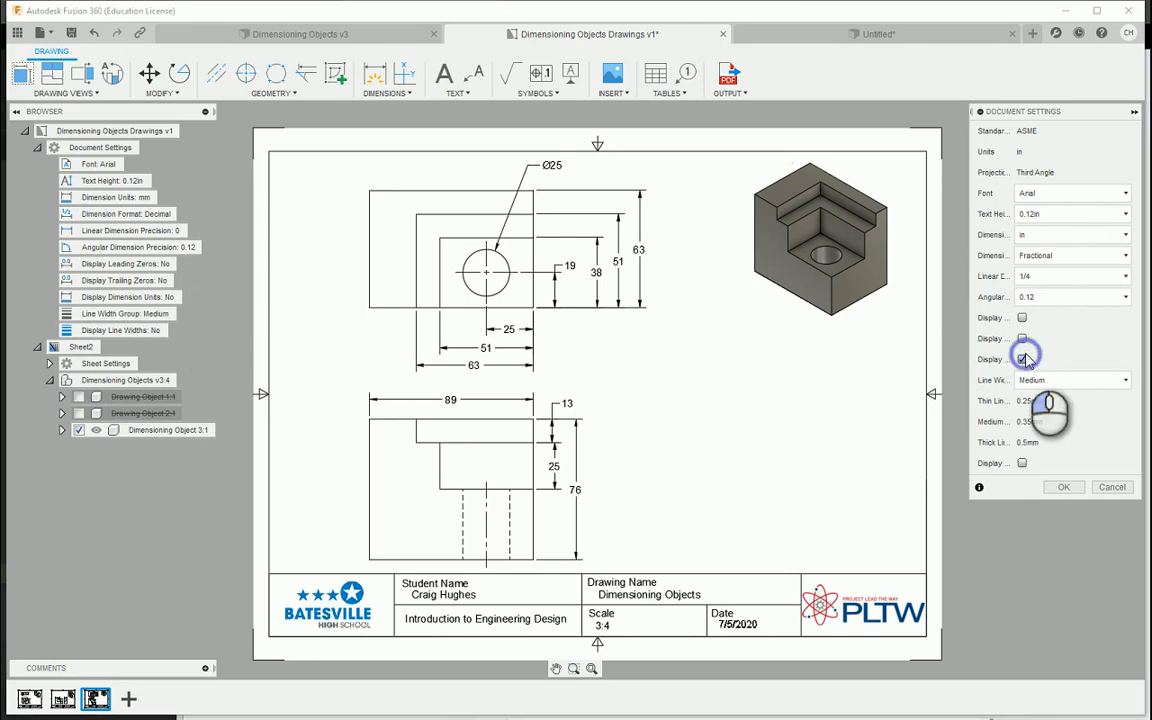
left_click(1064, 487)
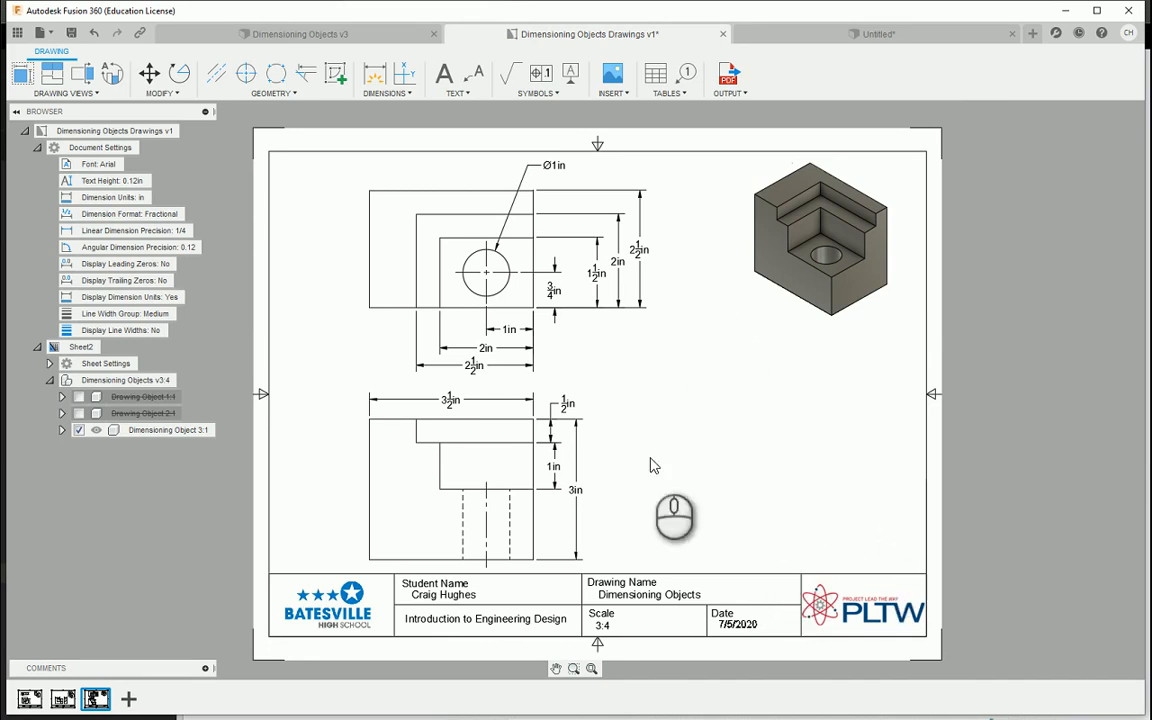
Turn off the display of dimension units in the document settings and apply the change
double_click(165, 297)
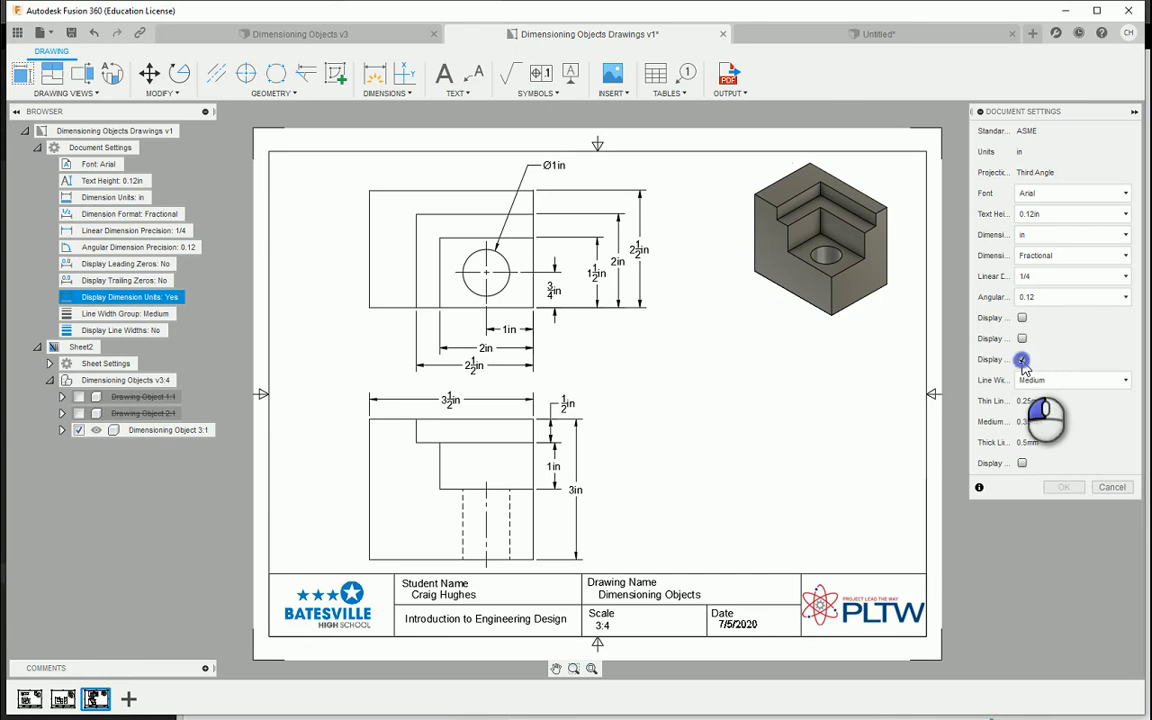
left_click(1060, 487)
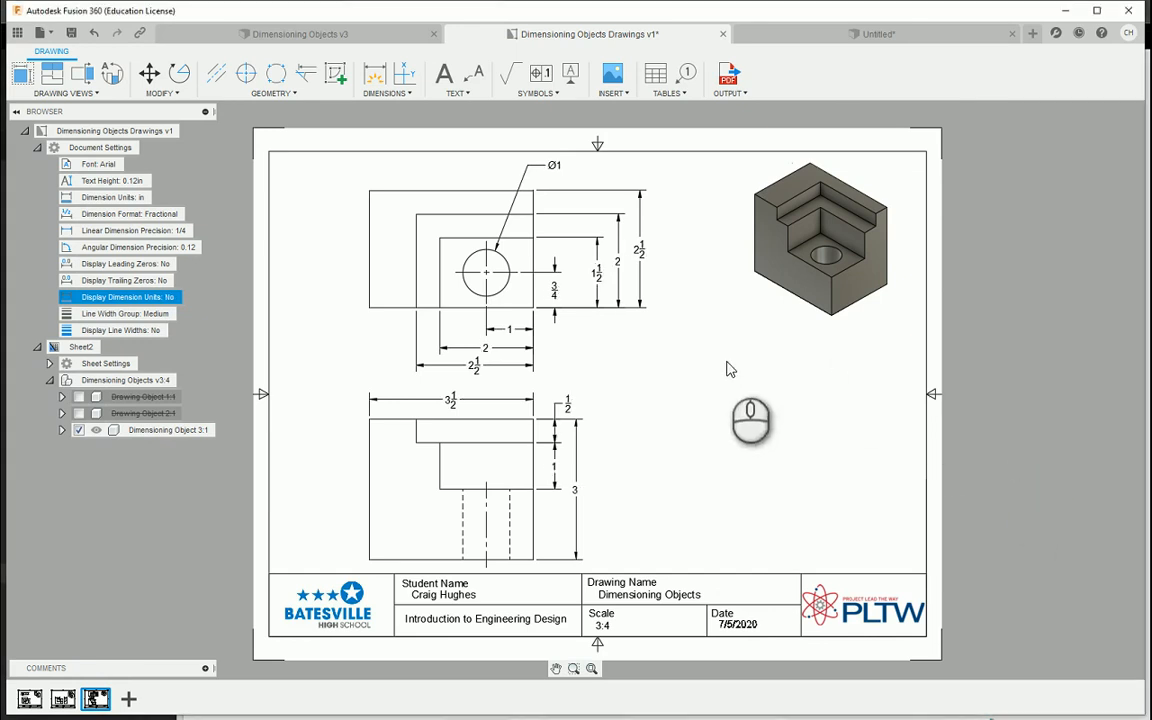
Try to add the text note "NOTE: ALL DIMENSIONS IN INCHES" in the empty area above the title block's date and logo
left_click(444, 73)
left_click(713, 529)
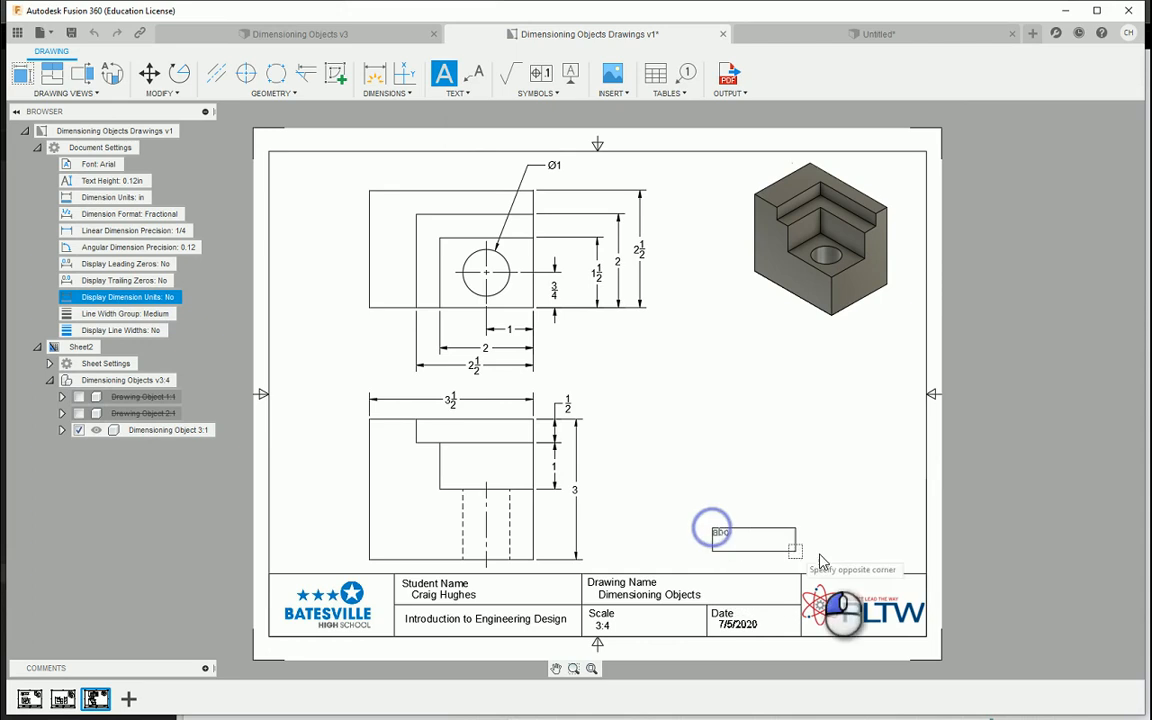
left_click(897, 557)
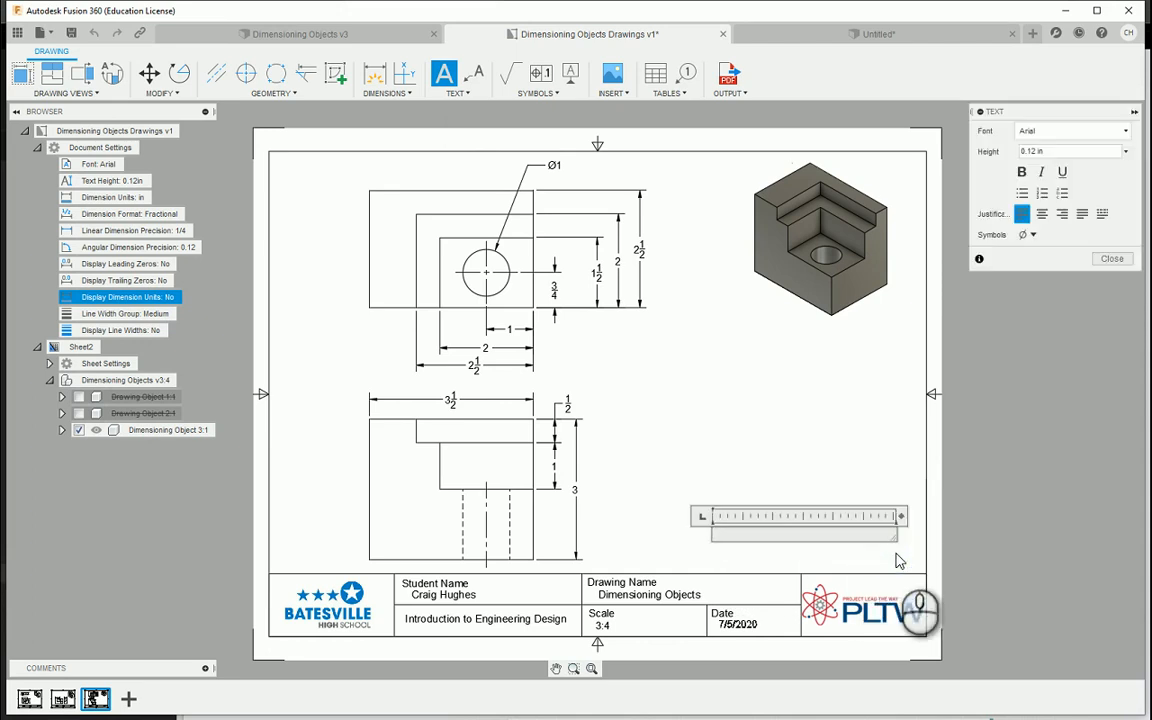
type("NOTE: ALL DIMENSIONS IN INCHES.")
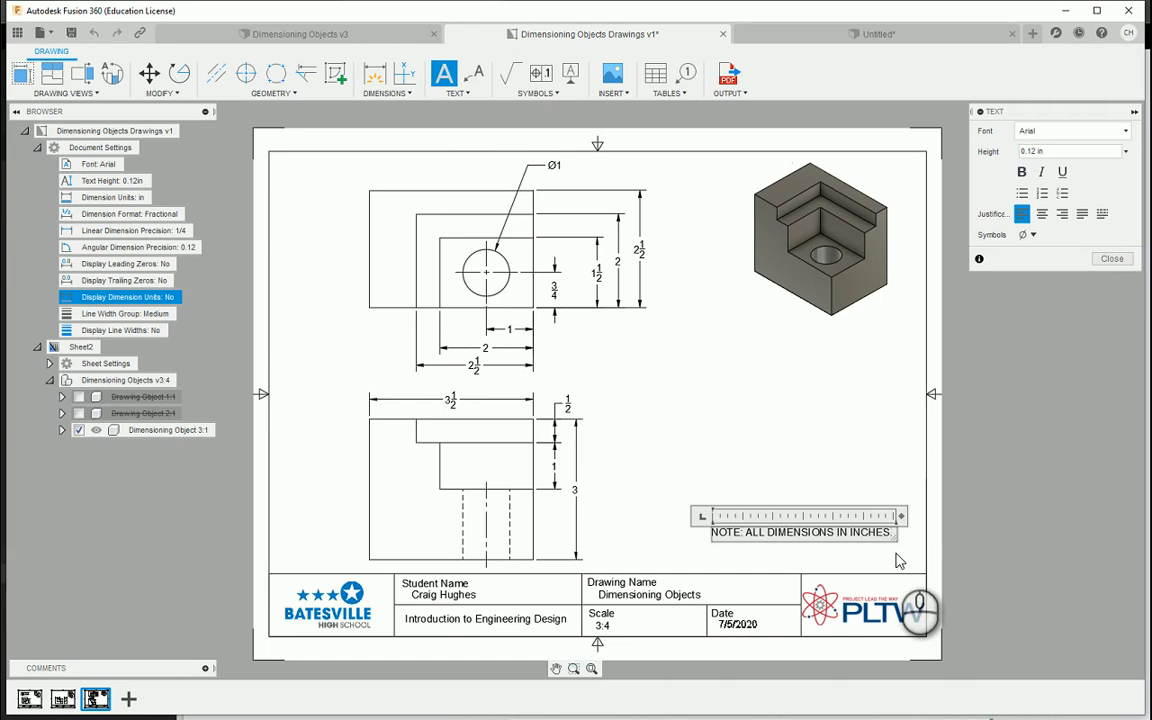
left_click(972, 540)
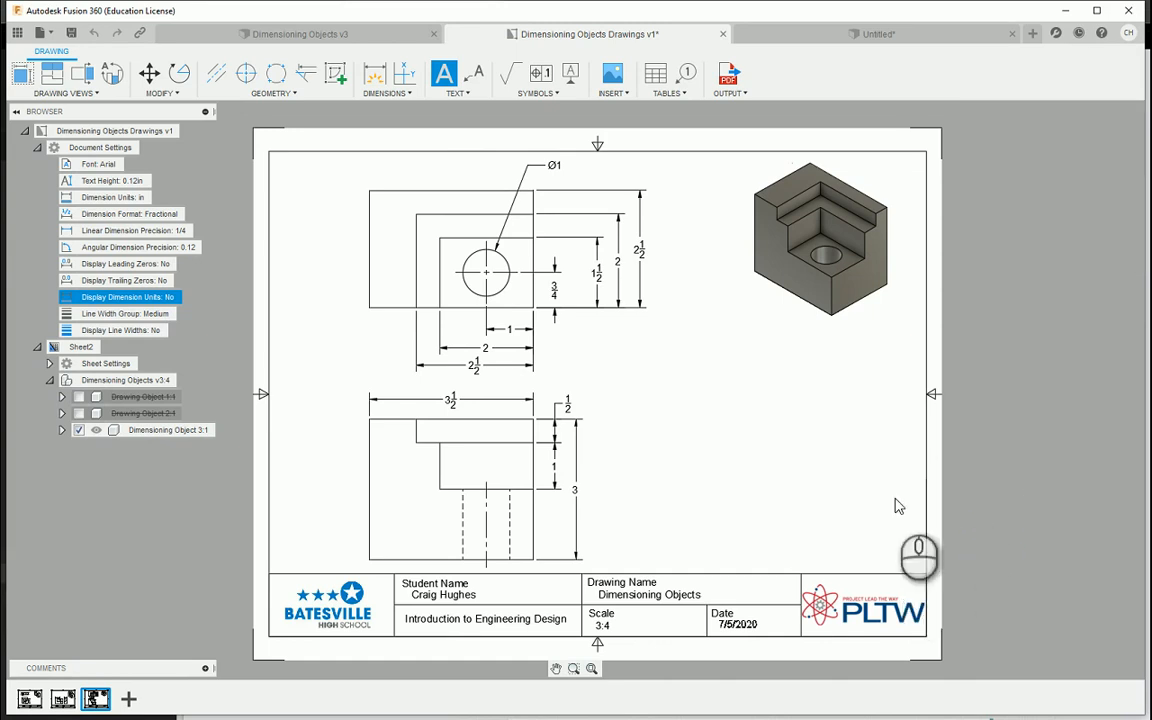
left_click(836, 461)
left_click(728, 497)
left_click(738, 525)
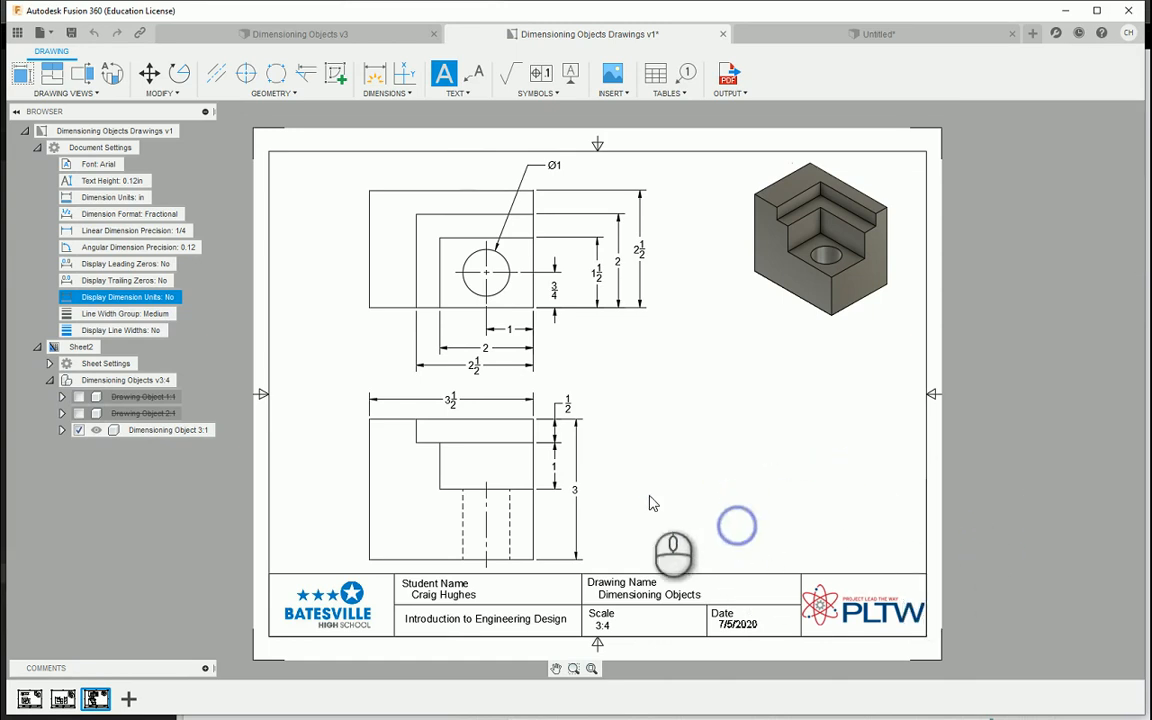